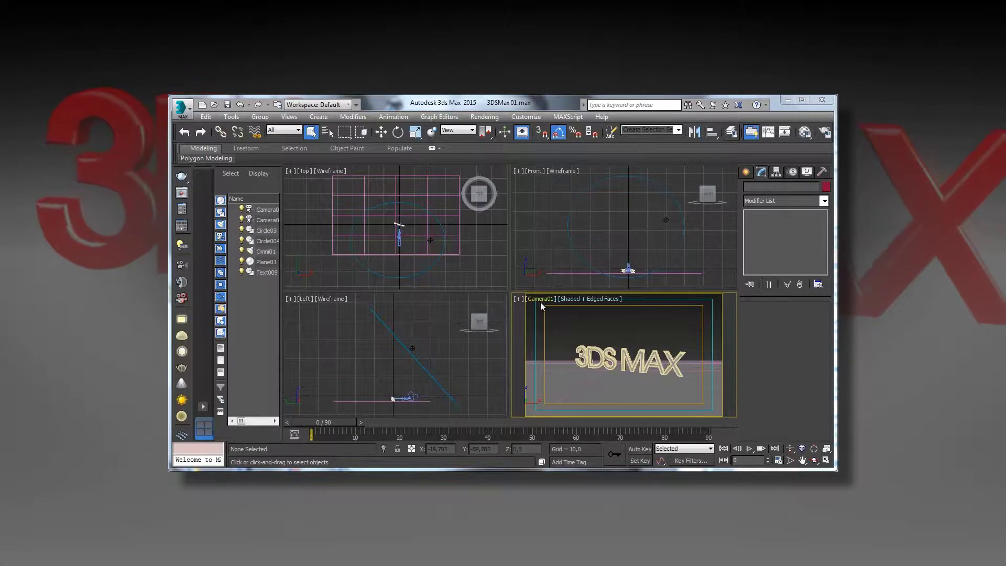
- Open the viewpoint menu of the lower-right Camera01 viewport
{"action": "left_click", "coordinate": [545, 299]}
{"action": "mouse_move", "coordinate": [574, 310]}
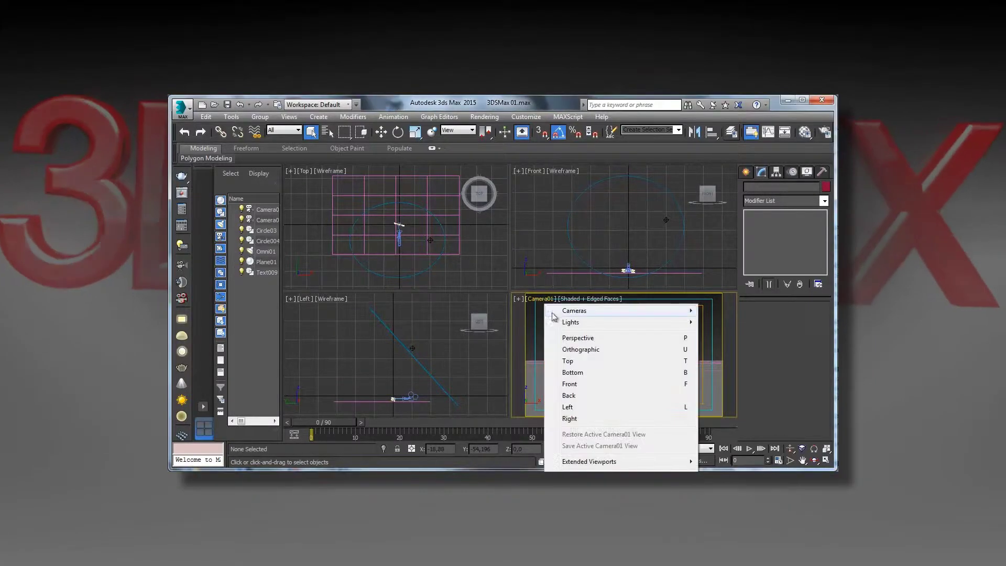
{"action": "left_click", "coordinate": [584, 338]}
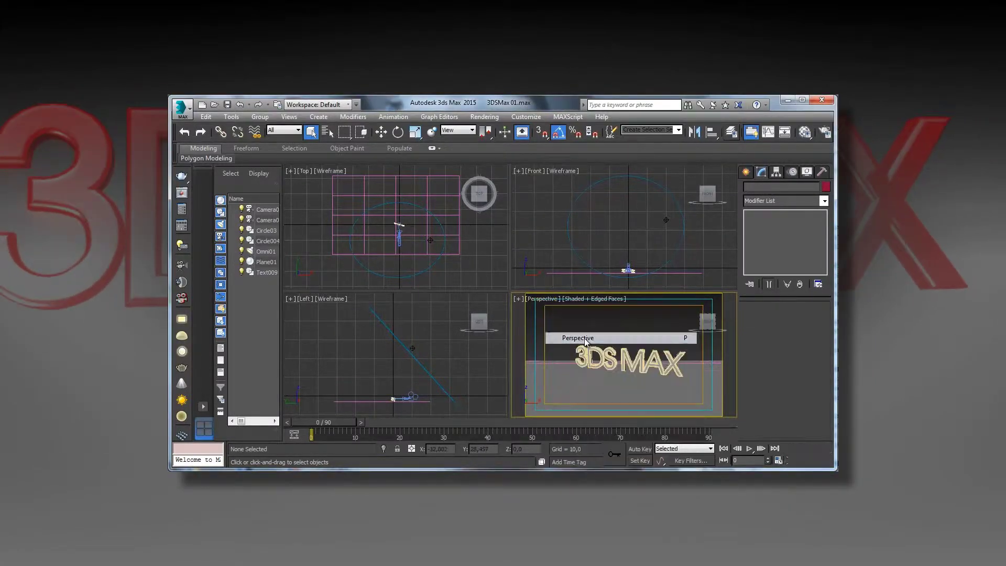
{"action": "left_click", "coordinate": [791, 449]}
{"action": "mouse_move", "coordinate": [706, 399]}
{"action": "left_mouse_down"}
{"action": "mouse_move", "coordinate": [615, 468]}
{"action": "mouse_move", "coordinate": [614, 456]}
{"action": "left_mouse_up"}
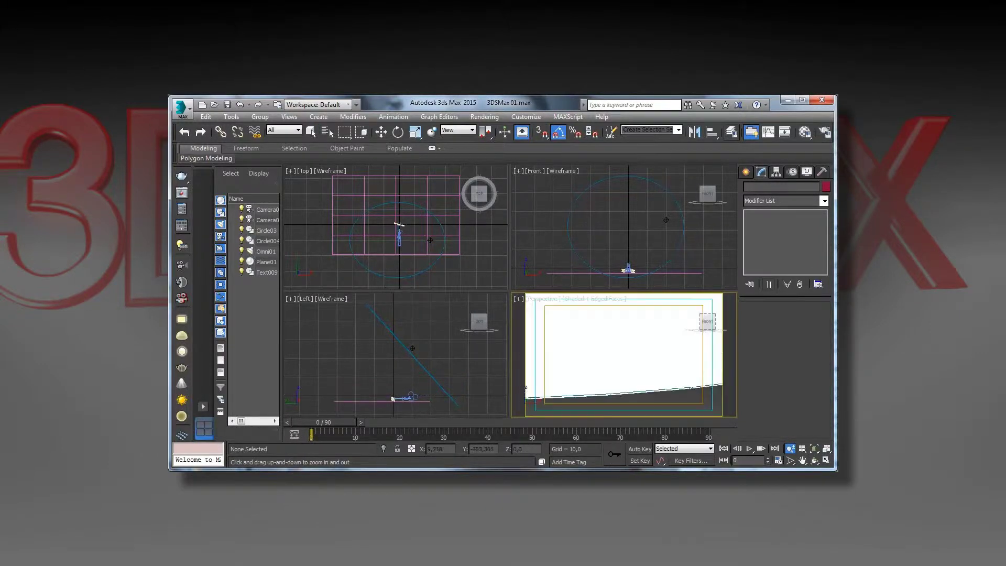
{"action": "left_click", "coordinate": [815, 460]}
{"action": "mouse_move", "coordinate": [655, 376]}
{"action": "left_mouse_down"}
{"action": "mouse_move", "coordinate": [742, 357]}
{"action": "mouse_move", "coordinate": [736, 339]}
{"action": "left_mouse_up"}
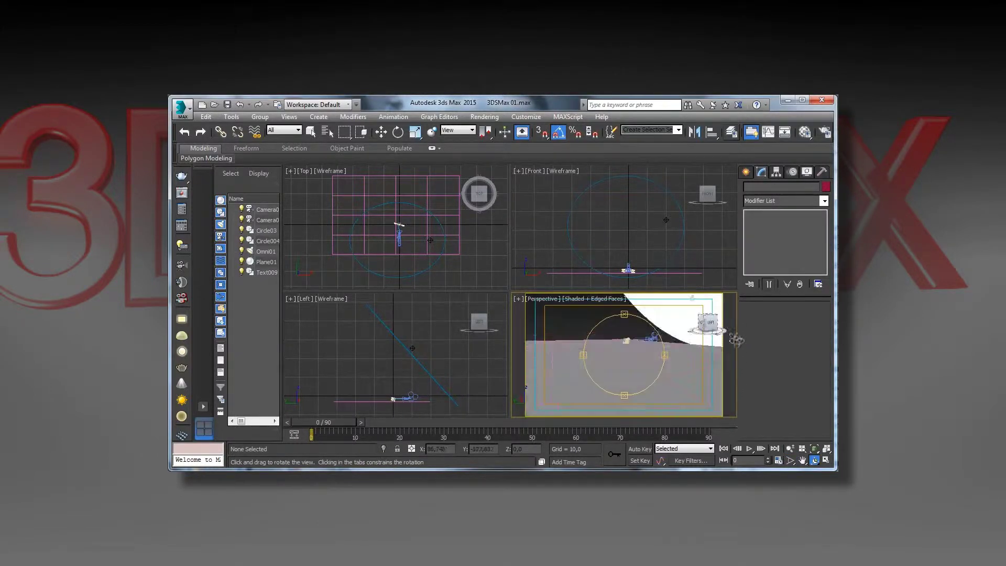
{"action": "key", "text": "alt+z"}
{"action": "mouse_move", "coordinate": [630, 361]}
{"action": "left_mouse_down"}
{"action": "mouse_move", "coordinate": [631, 388]}
{"action": "mouse_move", "coordinate": [580, 352]}
{"action": "mouse_move", "coordinate": [647, 348]}
{"action": "mouse_move", "coordinate": [596, 323]}
{"action": "mouse_move", "coordinate": [655, 326]}
{"action": "mouse_move", "coordinate": [609, 347]}
{"action": "mouse_move", "coordinate": [540, 336]}
{"action": "left_mouse_up"}
{"action": "left_click", "coordinate": [814, 460]}
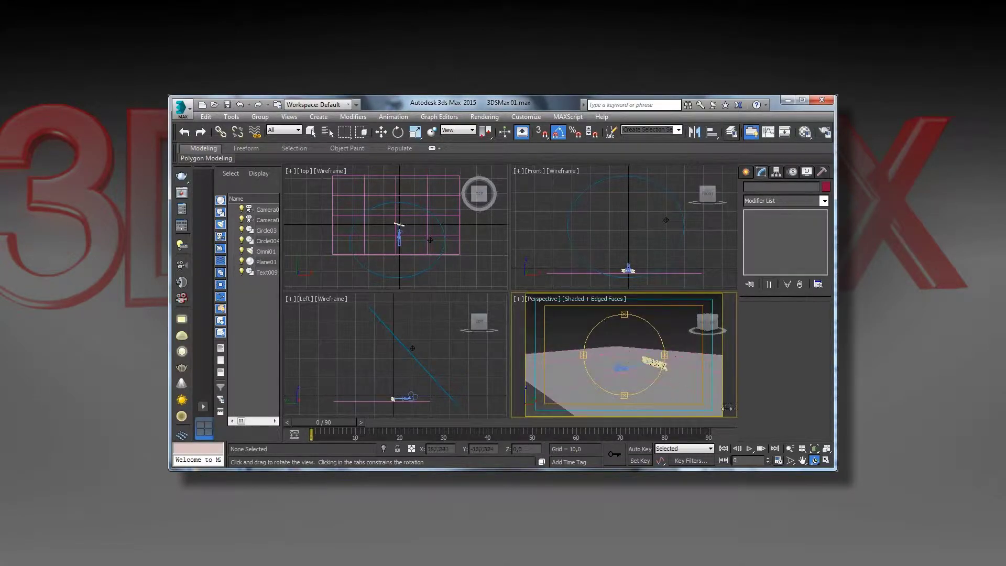
{"action": "left_click", "coordinate": [790, 448]}
{"action": "left_click_drag", "start_coordinate": [654, 377], "coordinate": [654, 323]}
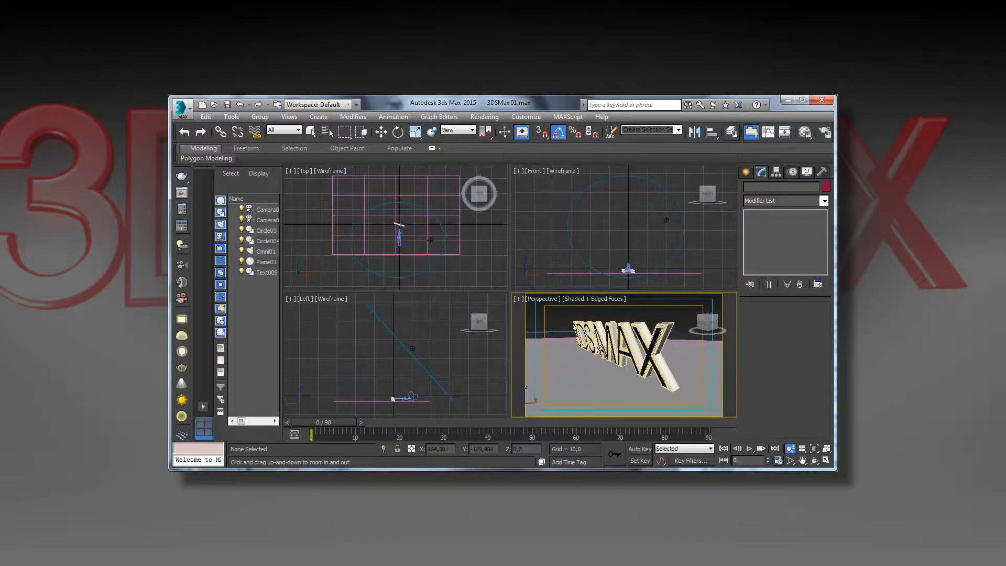
{"action": "key", "text": "ctrl+r"}
{"action": "mouse_move", "coordinate": [582, 356]}
{"action": "left_mouse_down"}
{"action": "mouse_move", "coordinate": [620, 365]}
{"action": "mouse_move", "coordinate": [629, 322]}
{"action": "left_mouse_up"}
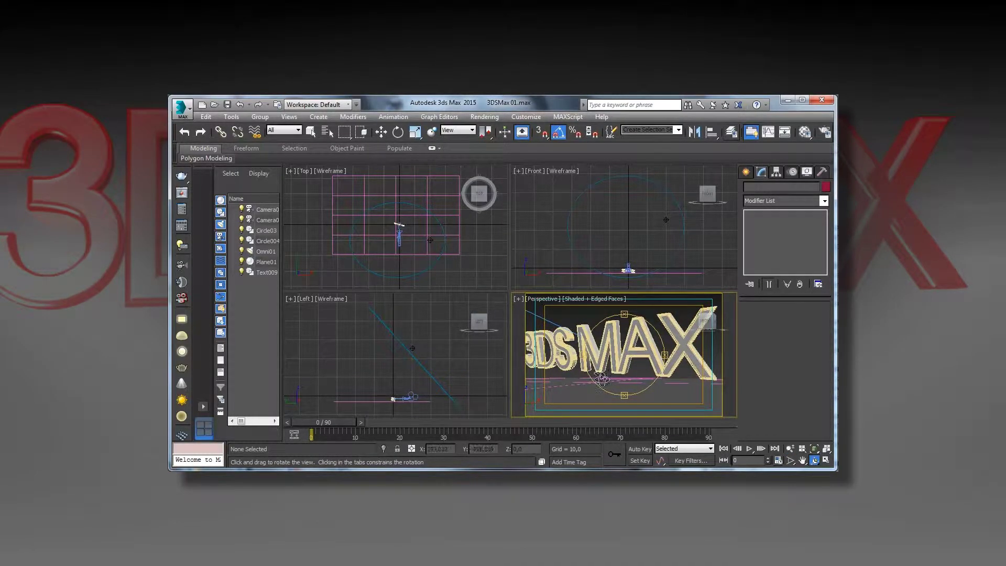
{"action": "left_click_drag", "start_coordinate": [603, 350], "coordinate": [638, 352]}
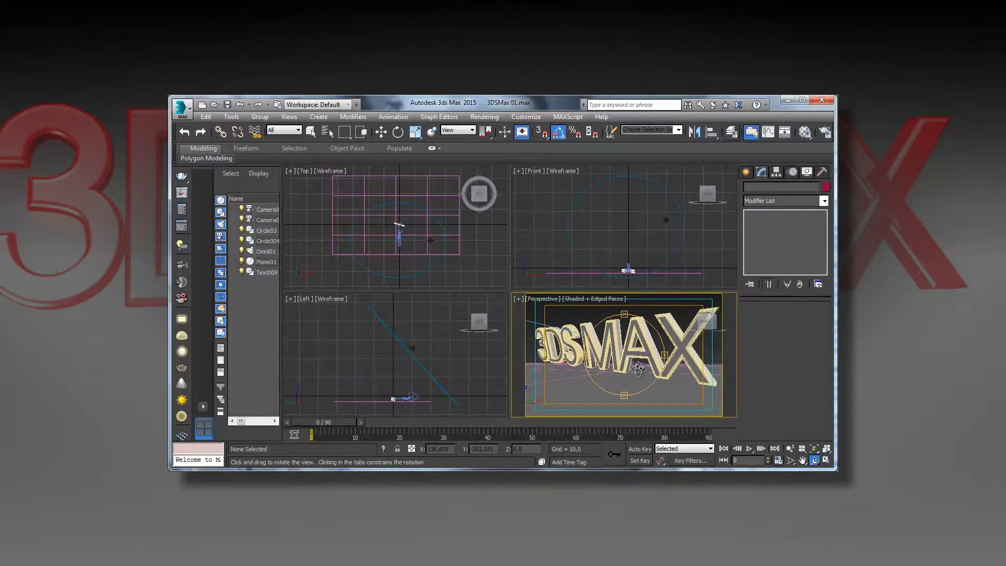
{"action": "left_click", "coordinate": [539, 298]}
{"action": "left_click", "coordinate": [726, 315]}
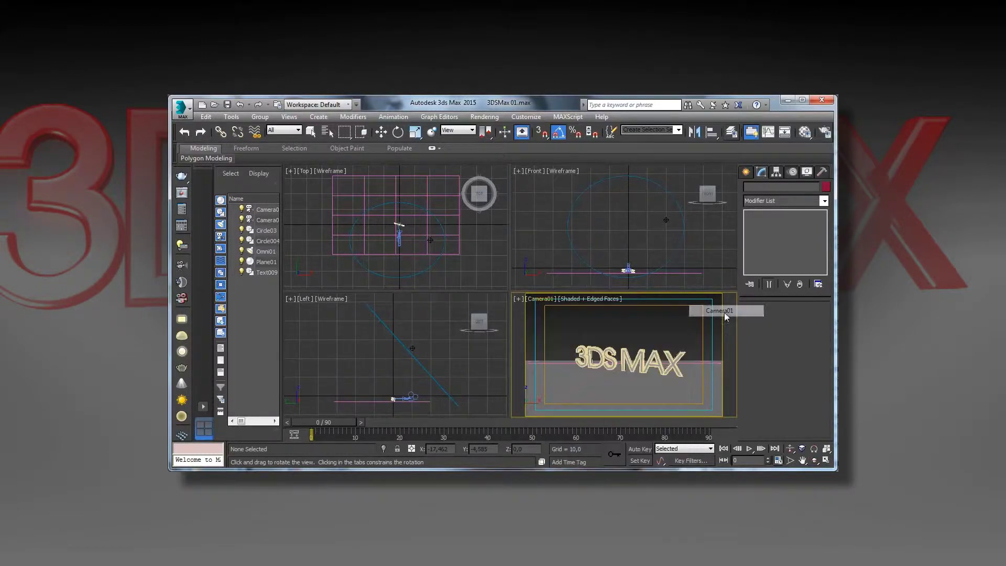
- Go to frame 90, select the Text009 3DS MAX text and open the Material Editor
{"action": "mouse_move", "coordinate": [346, 421]}
{"action": "left_mouse_down"}
{"action": "mouse_move", "coordinate": [545, 434]}
{"action": "mouse_move", "coordinate": [496, 424]}
{"action": "left_mouse_up"}
{"action": "key", "text": "w"}
{"action": "left_click", "coordinate": [642, 365]}
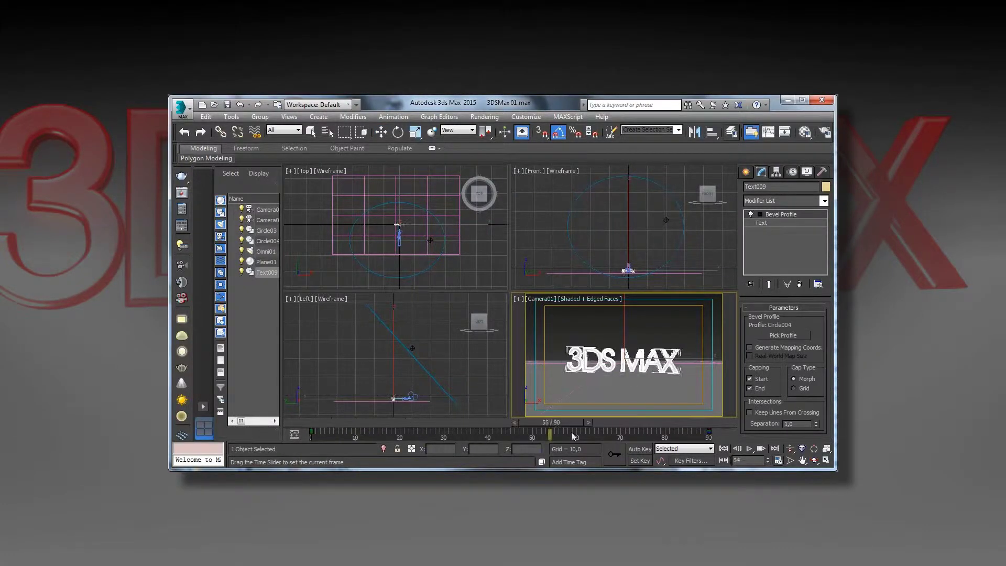
{"action": "left_click_drag", "start_coordinate": [486, 422], "coordinate": [695, 423]}
{"action": "key", "text": "w"}
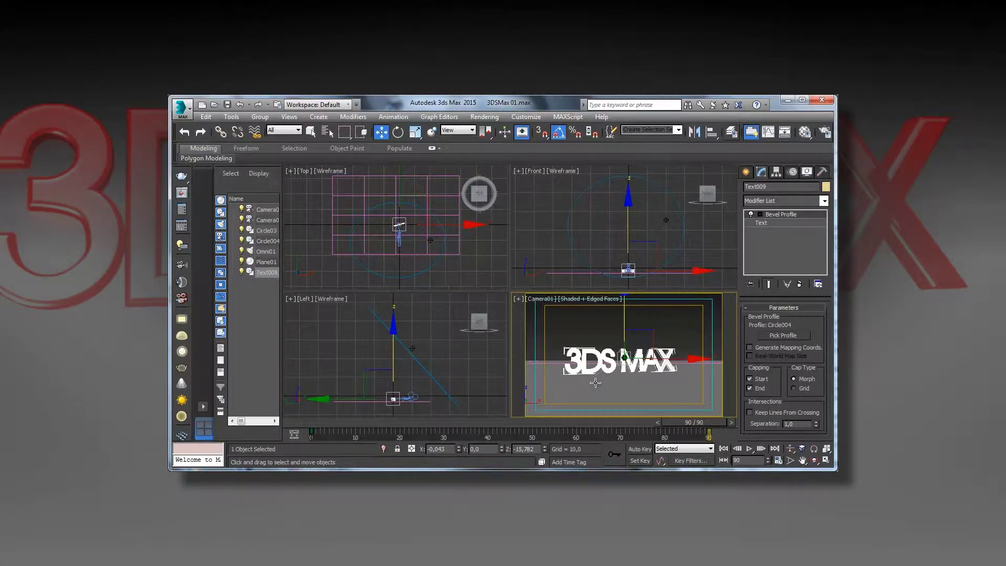
{"action": "left_click", "coordinate": [806, 132]}
{"action": "left_click_drag", "start_coordinate": [449, 150], "coordinate": [424, 136]}
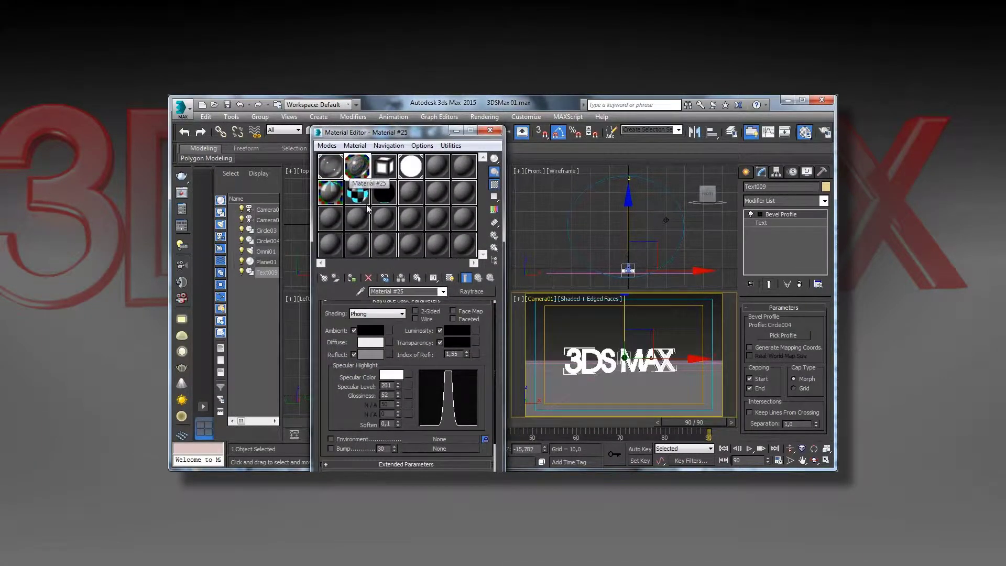
- Turn empty slot Standard_5 into Raytrace with Specular Level 180 and Reflect grey 153
{"action": "left_click", "coordinate": [437, 167]}
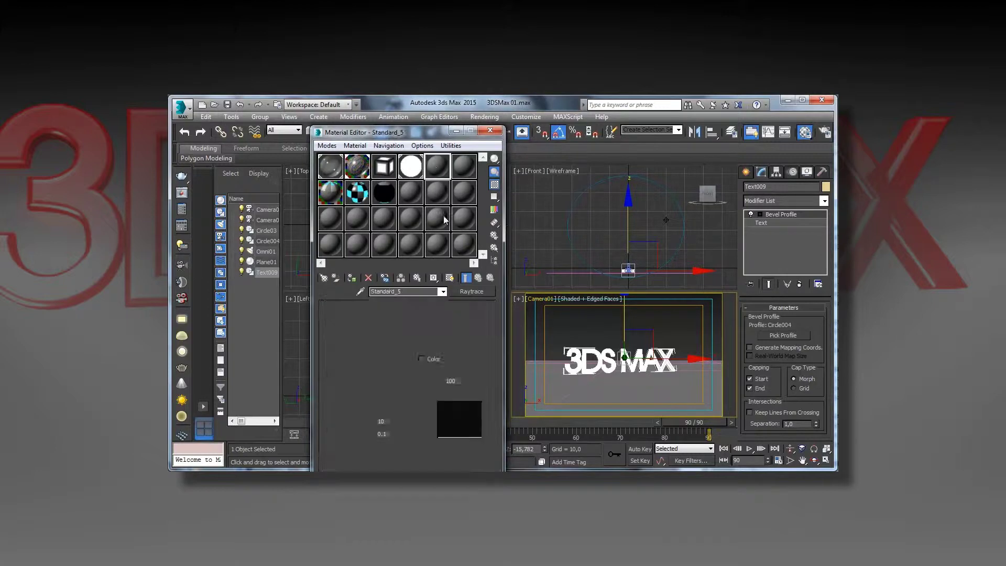
{"action": "left_click", "coordinate": [473, 291]}
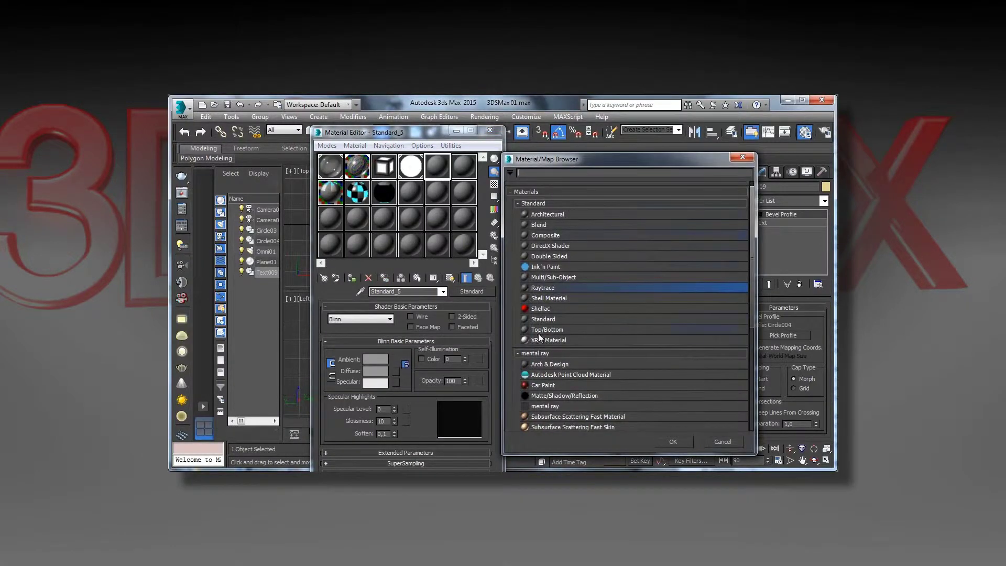
{"action": "left_click", "coordinate": [673, 442]}
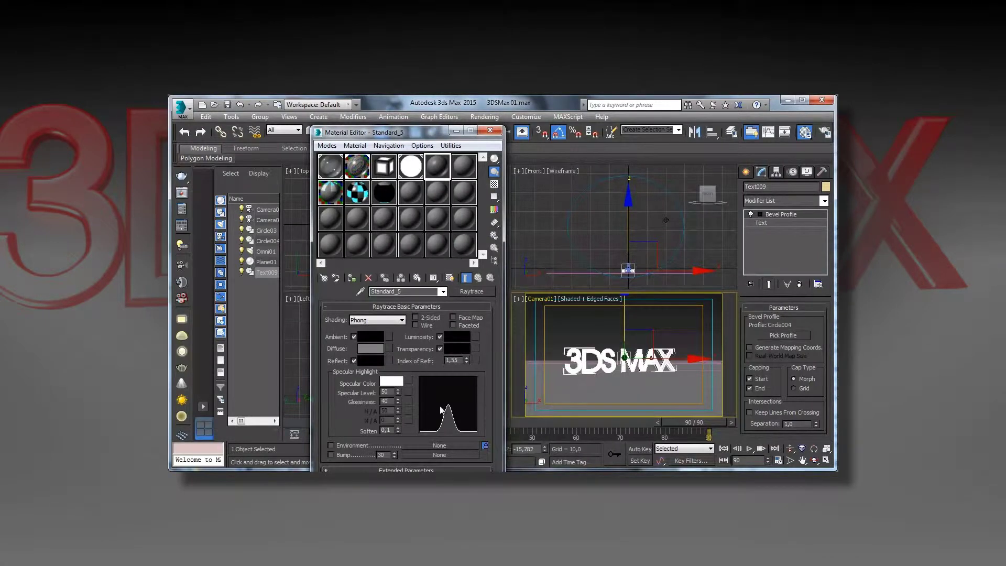
{"action": "left_click_drag", "start_coordinate": [398, 375], "coordinate": [397, 322]}
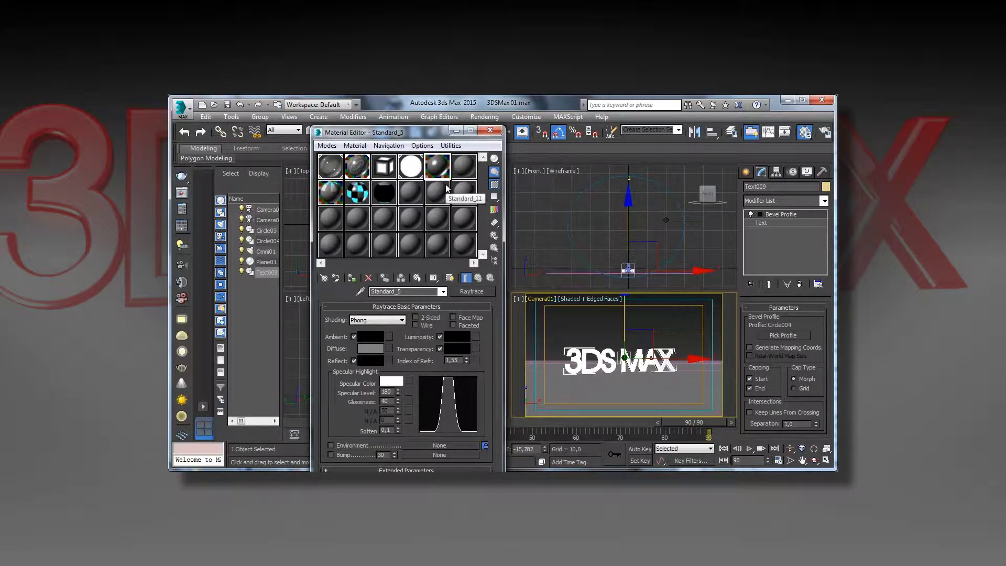
{"action": "left_click", "coordinate": [371, 361]}
{"action": "left_click_drag", "start_coordinate": [621, 168], "coordinate": [617, 217]}
{"action": "left_click", "coordinate": [571, 239]}
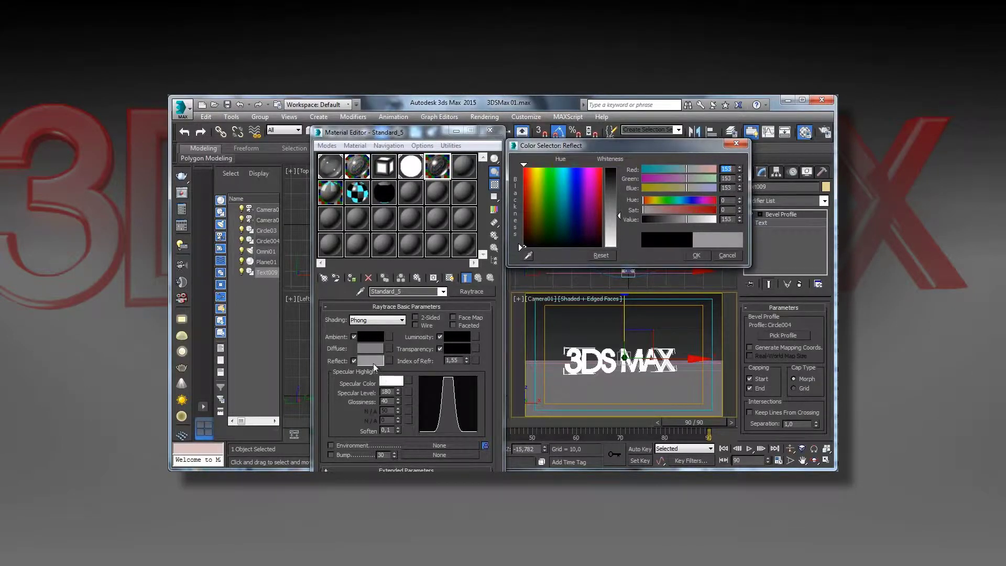
{"action": "left_click", "coordinate": [697, 256]}
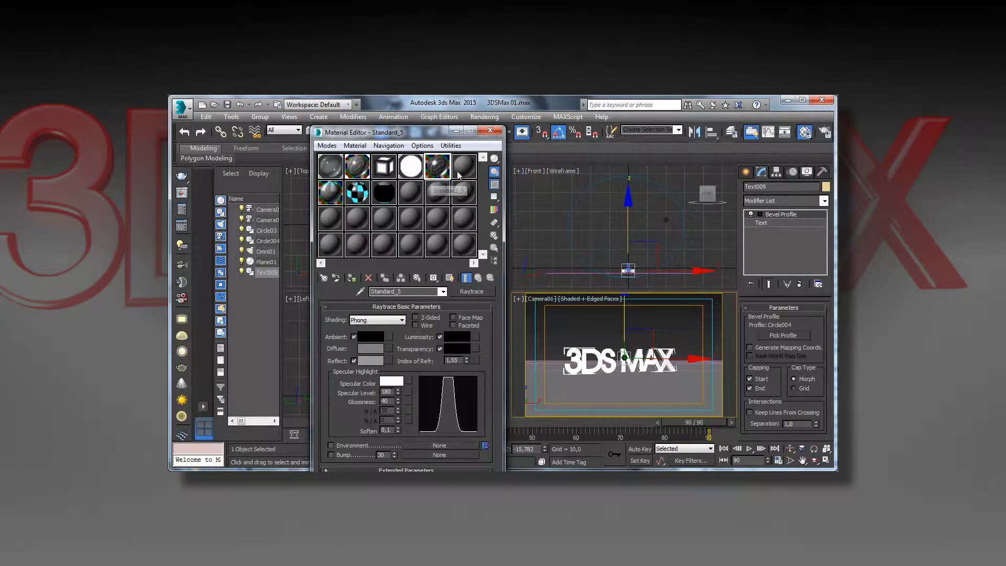
{"action": "left_click", "coordinate": [490, 130]}
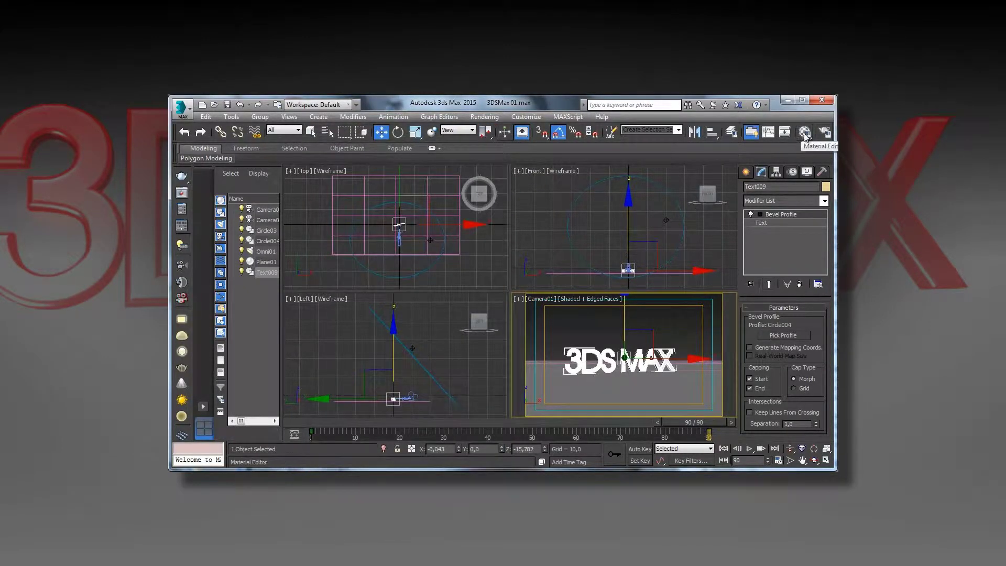
- Review Render Setup's Common and Assign Renderer settings, then render Camera01 with mental ray
{"action": "left_click", "coordinate": [473, 117]}
{"action": "left_click", "coordinate": [503, 139]}
{"action": "left_click_drag", "start_coordinate": [449, 118], "coordinate": [508, 146]}
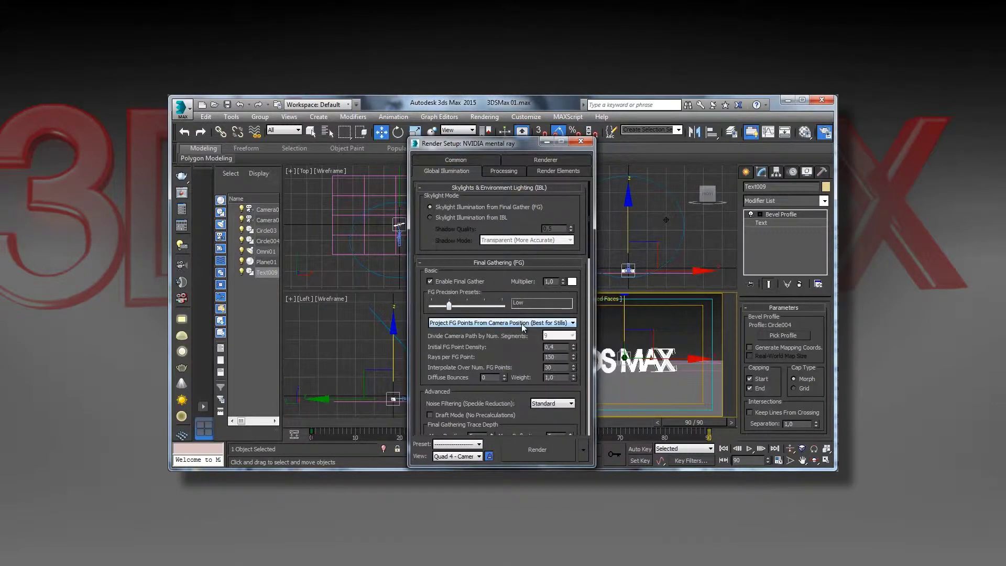
{"action": "left_click", "coordinate": [465, 159]}
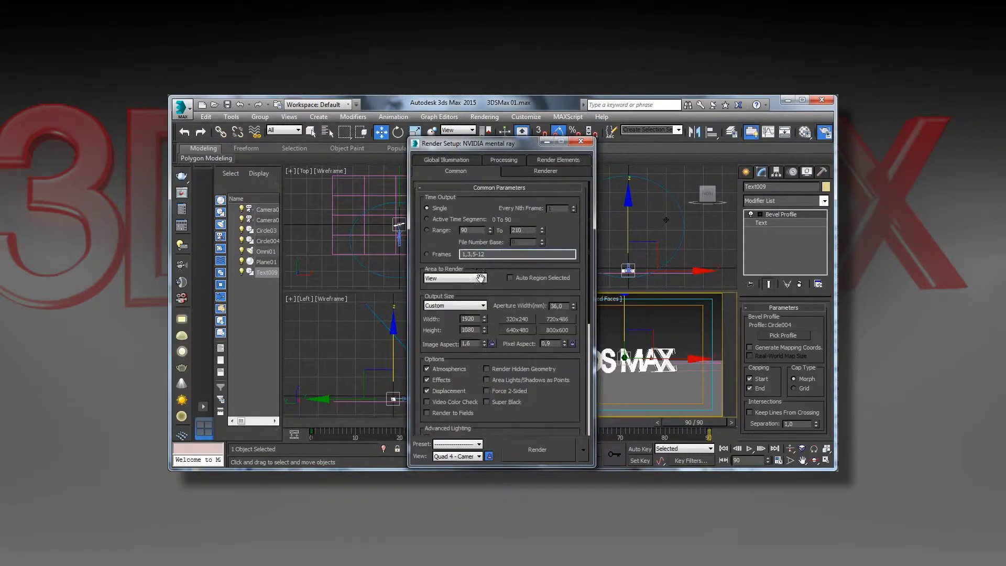
{"action": "scroll", "coordinate": [527, 315], "scroll_direction": "down", "scroll_amount": 5}
{"action": "scroll", "coordinate": [530, 321], "scroll_direction": "down", "scroll_amount": 3}
{"action": "left_click", "coordinate": [499, 429]}
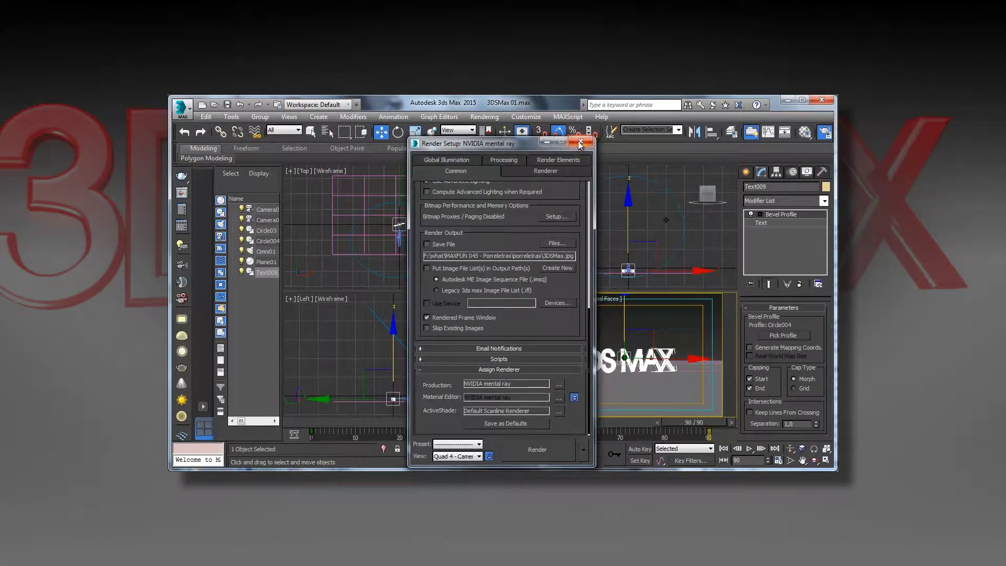
{"action": "left_click", "coordinate": [543, 449]}
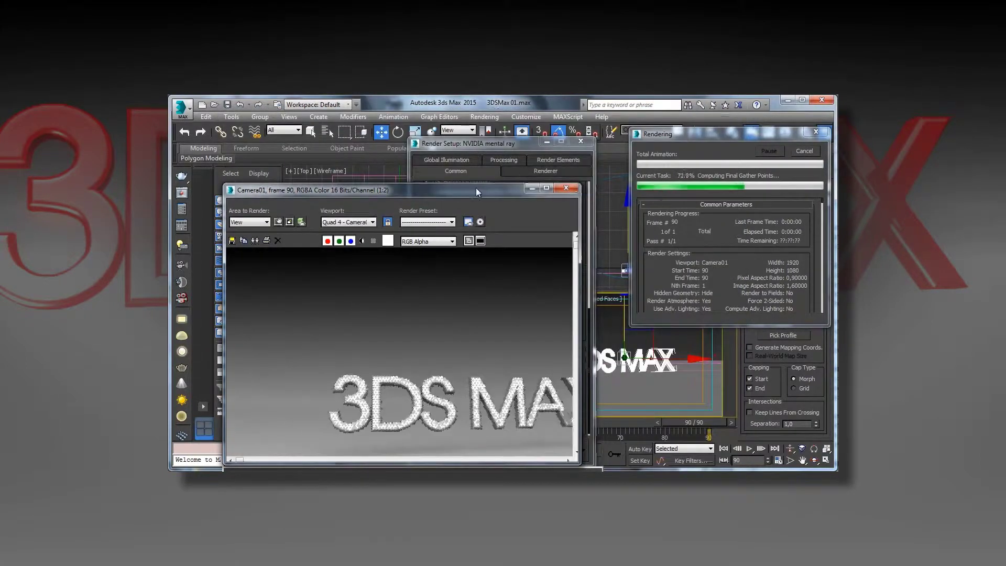
- Render a fresh frame-90 test of the reflected grey text, then close the frame window
{"action": "left_click_drag", "start_coordinate": [476, 188], "coordinate": [533, 96]}
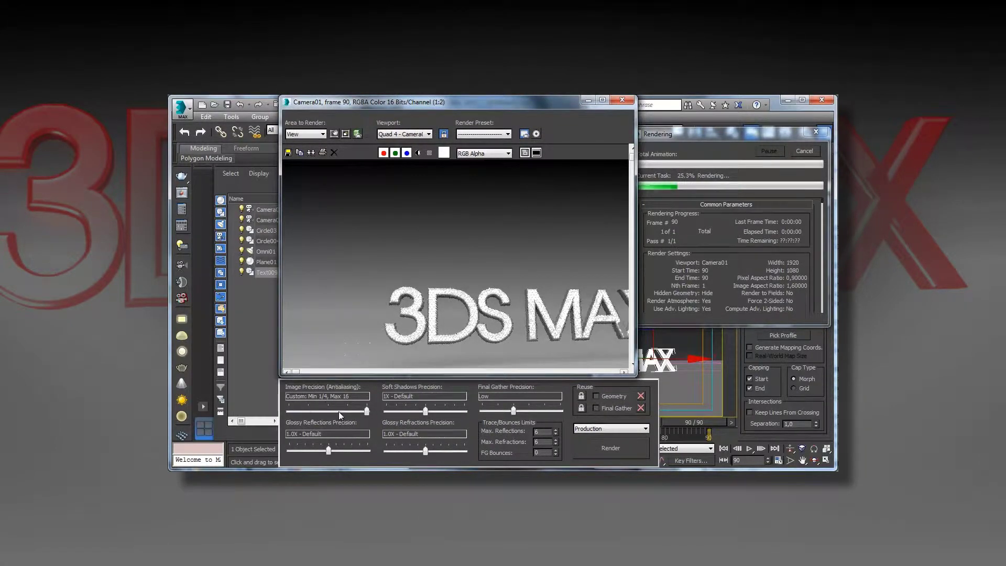
{"action": "left_click", "coordinate": [795, 152]}
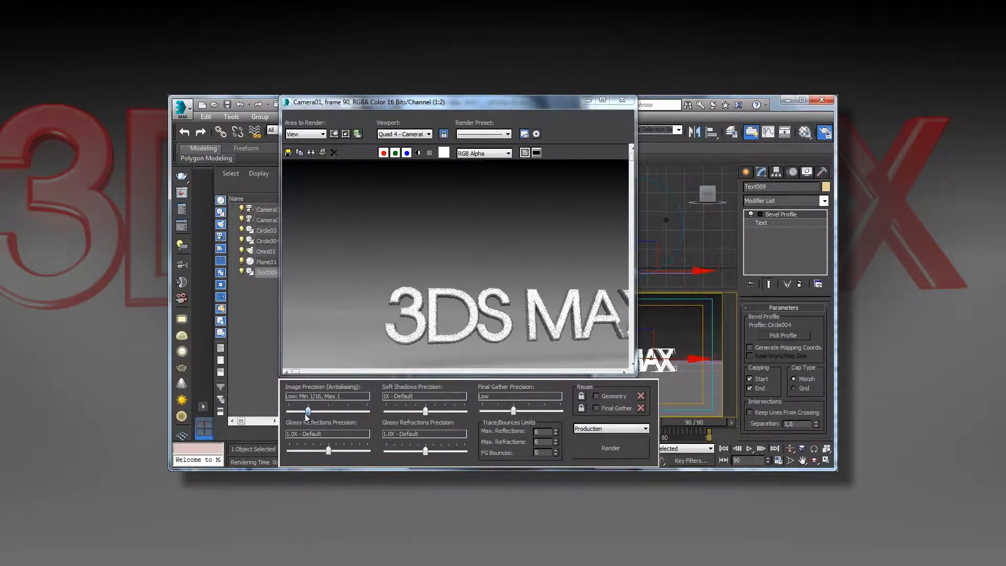
{"action": "scroll", "coordinate": [459, 229], "scroll_direction": "down", "scroll_amount": 1}
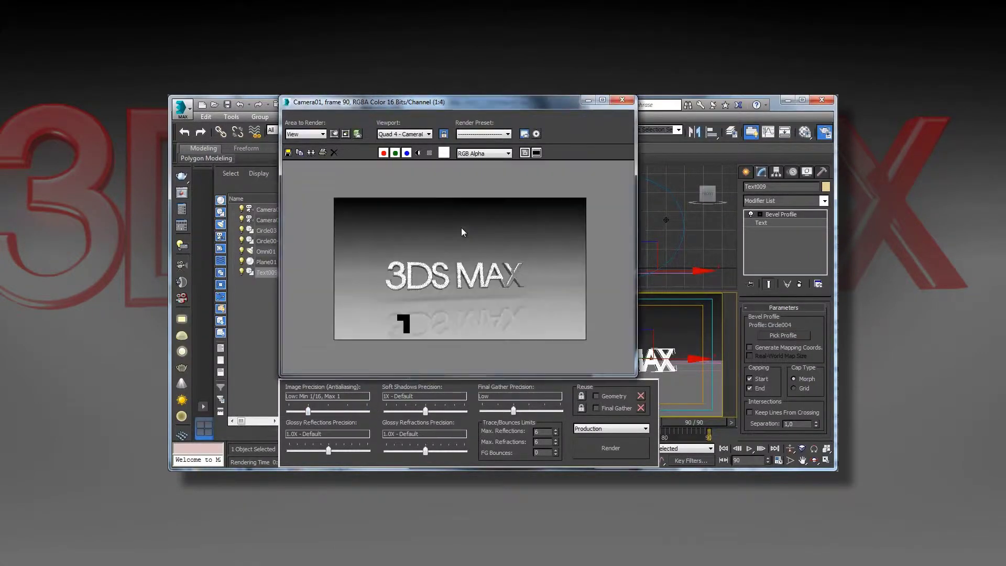
{"action": "left_click", "coordinate": [610, 448]}
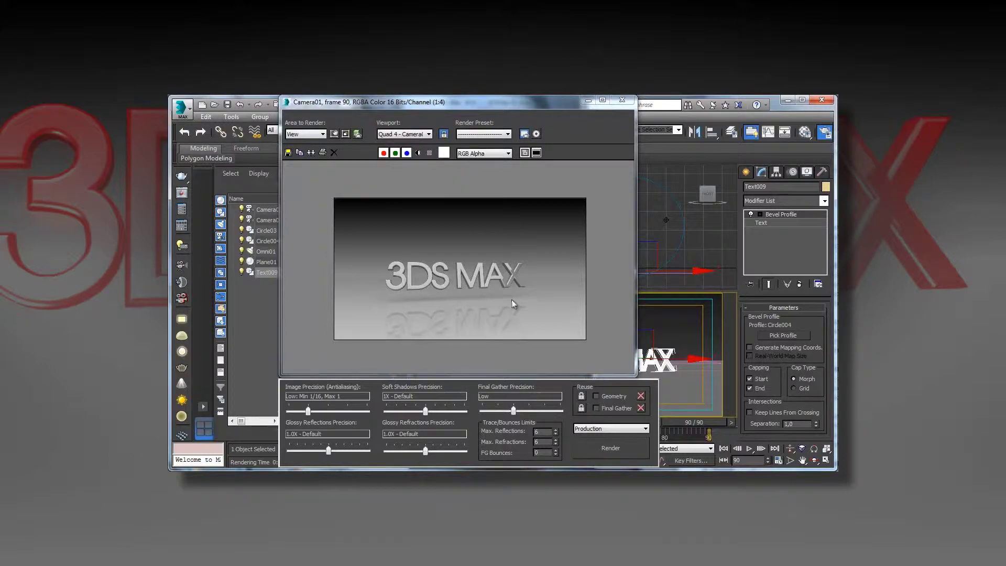
{"action": "left_click", "coordinate": [622, 100]}
{"action": "left_click_drag", "start_coordinate": [555, 321], "coordinate": [554, 445]}
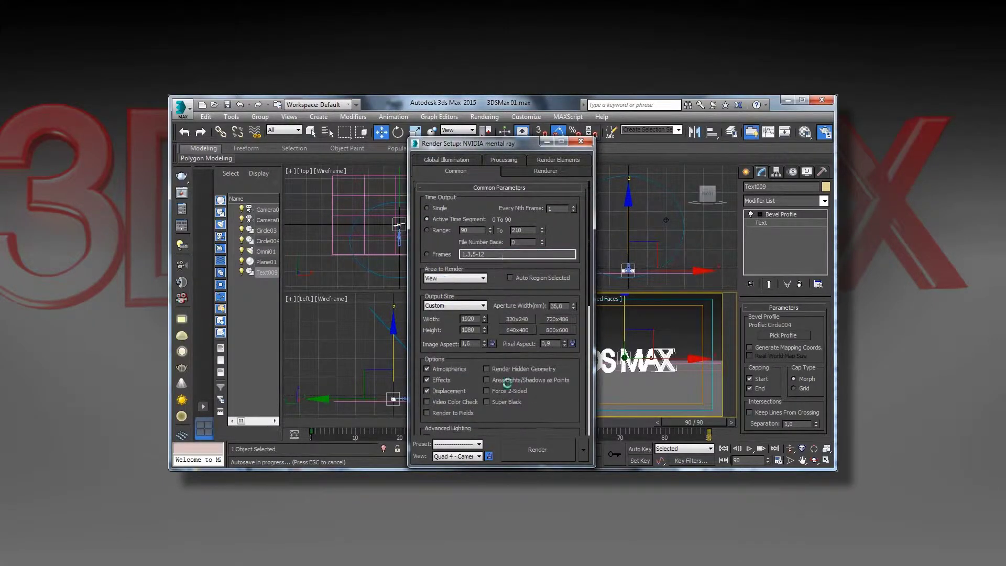
- Render frames 0–90 to 3DSMax.jpg and close the frame window and Render Setup
{"action": "scroll", "coordinate": [540, 240], "scroll_direction": "down", "scroll_amount": 5}
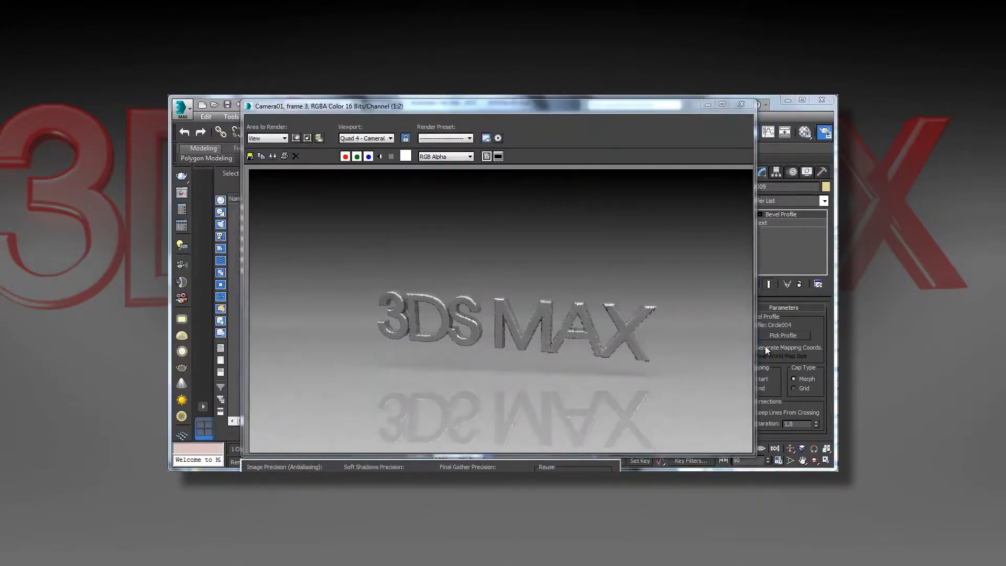
{"action": "left_click", "coordinate": [742, 105]}
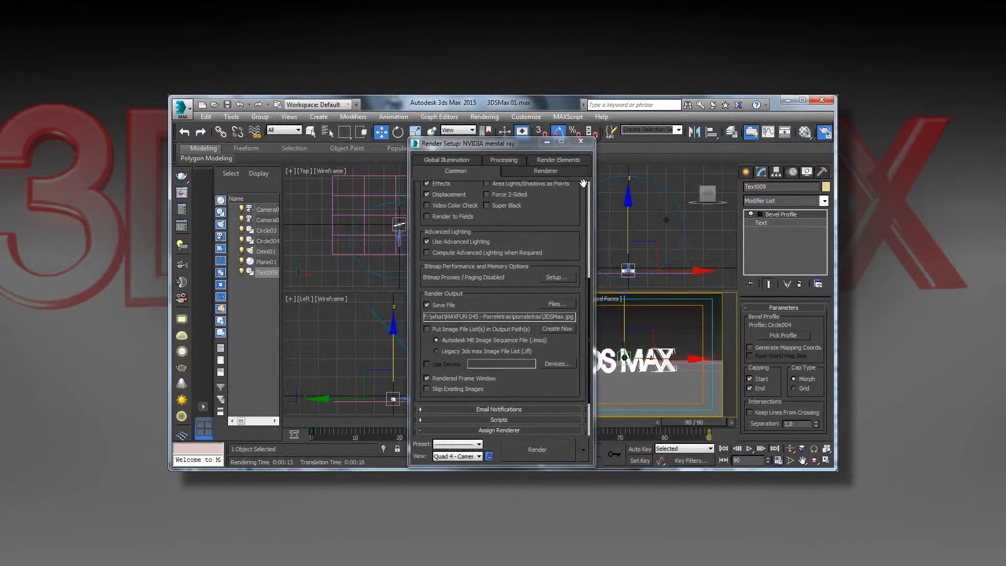
{"action": "left_click", "coordinate": [581, 143]}
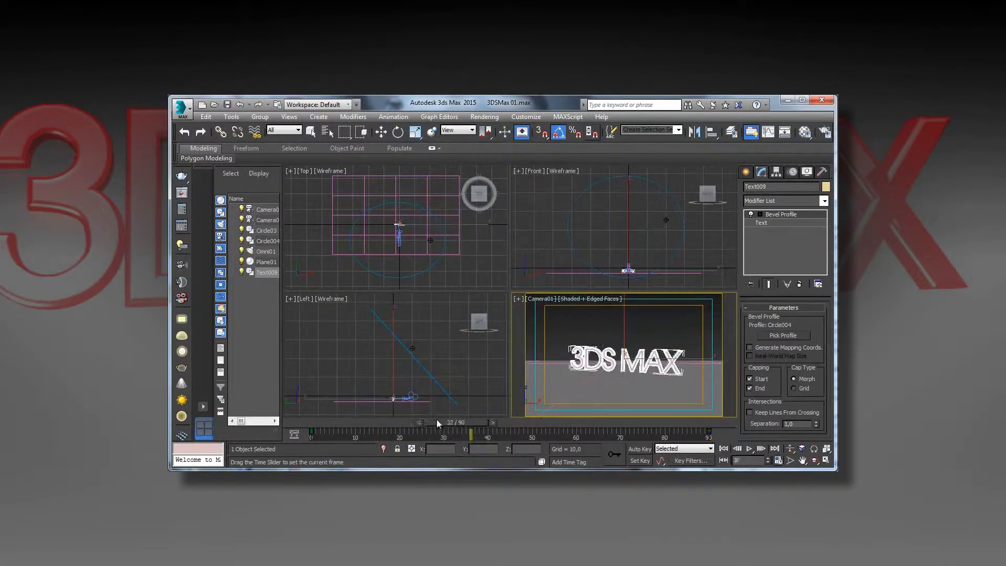
- Delete Plane01, Circle03 and Omni01, then zoom all viewports to the text
{"action": "left_click", "coordinate": [653, 286]}
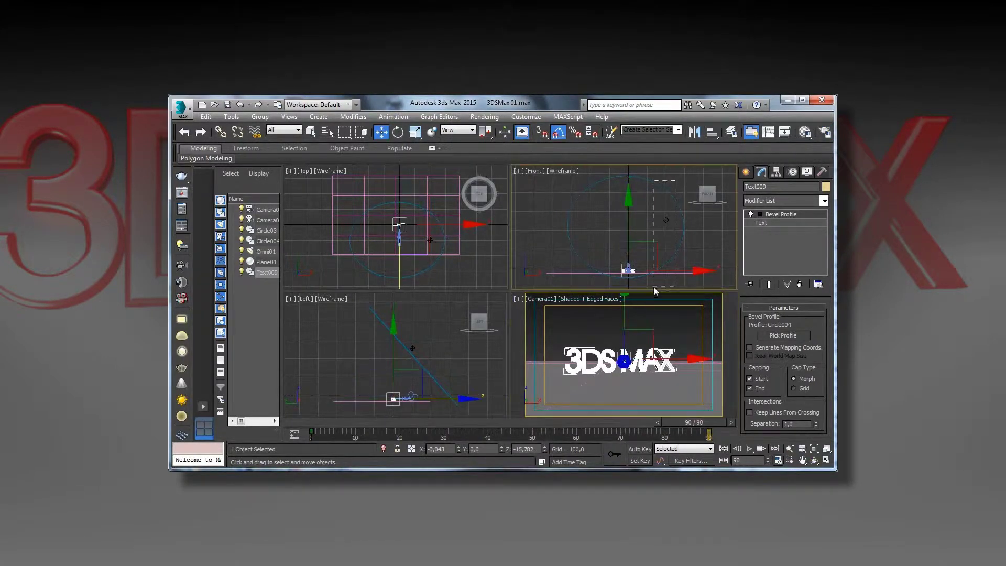
{"action": "key", "text": "Delete"}
{"action": "key", "text": "Delete"}
{"action": "left_click", "coordinate": [826, 448]}
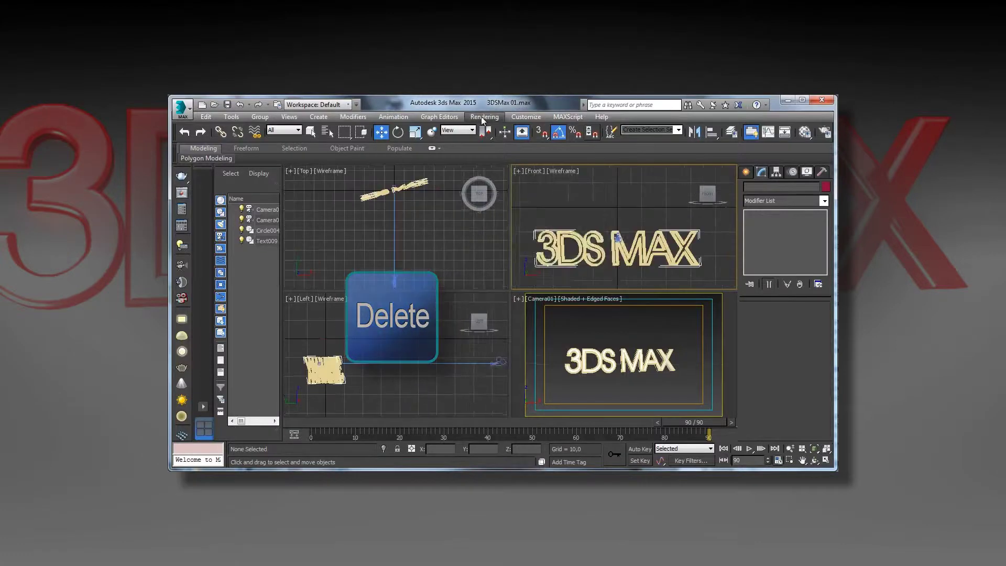
- Assign Default Scanline Renderer as the production renderer in Render Setup
{"action": "left_click", "coordinate": [484, 116]}
{"action": "left_click", "coordinate": [490, 138]}
{"action": "scroll", "coordinate": [534, 388], "scroll_direction": "down", "scroll_amount": 5}
{"action": "scroll", "coordinate": [536, 335], "scroll_direction": "down", "scroll_amount": 5}
{"action": "left_click", "coordinate": [565, 428]}
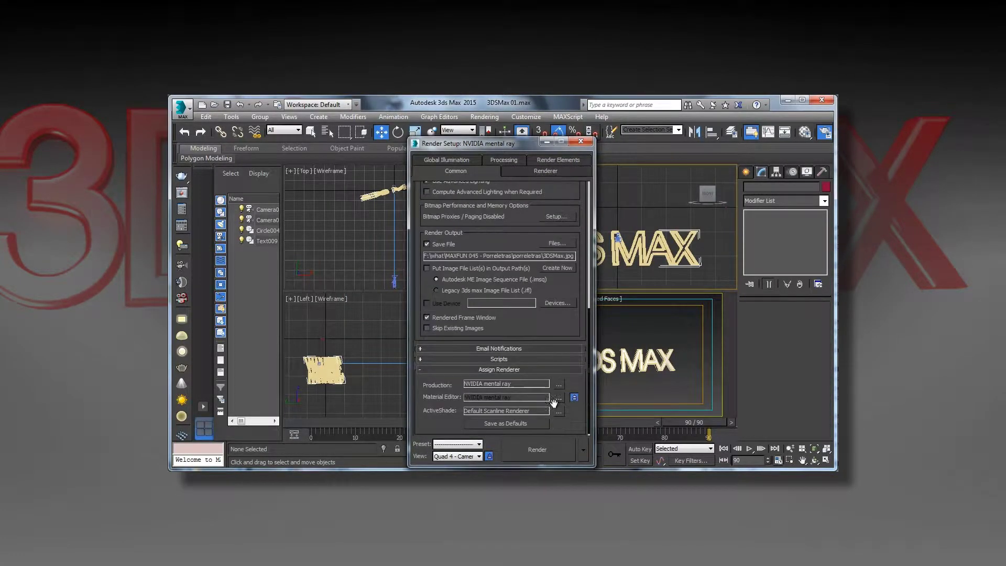
{"action": "left_click", "coordinate": [558, 384]}
{"action": "left_click", "coordinate": [468, 238]}
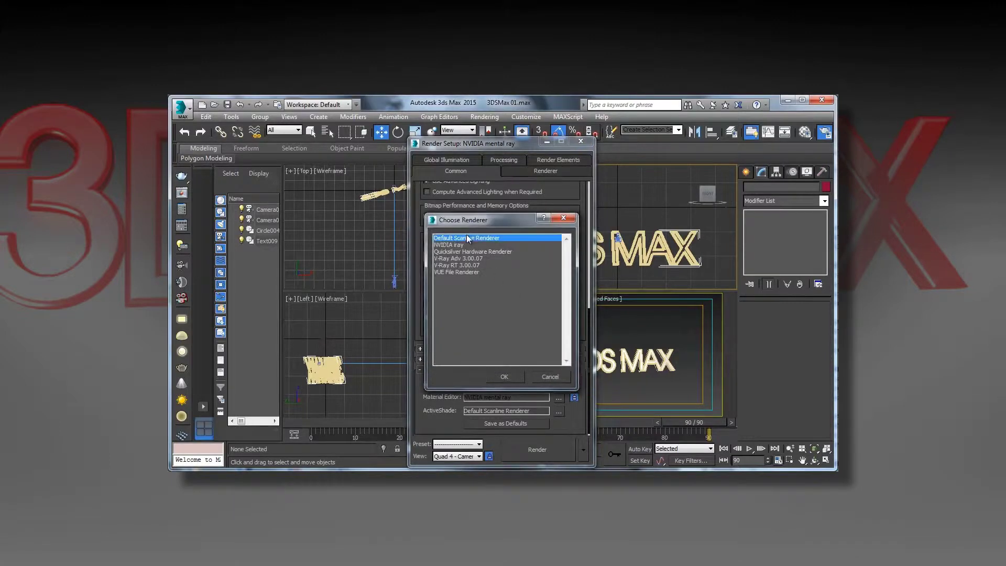
{"action": "left_click", "coordinate": [503, 379]}
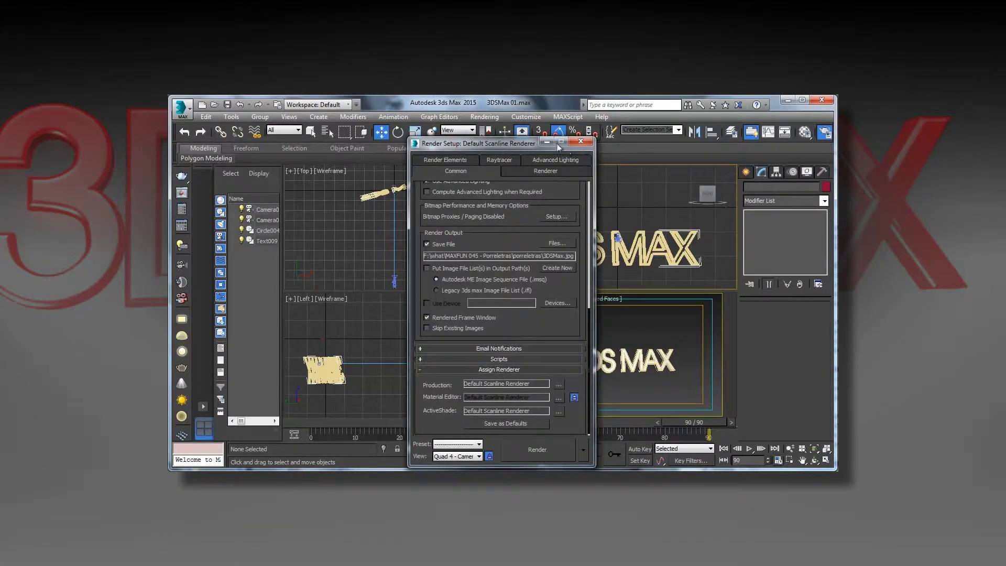
{"action": "left_click", "coordinate": [583, 143]}
{"action": "left_click", "coordinate": [485, 116]}
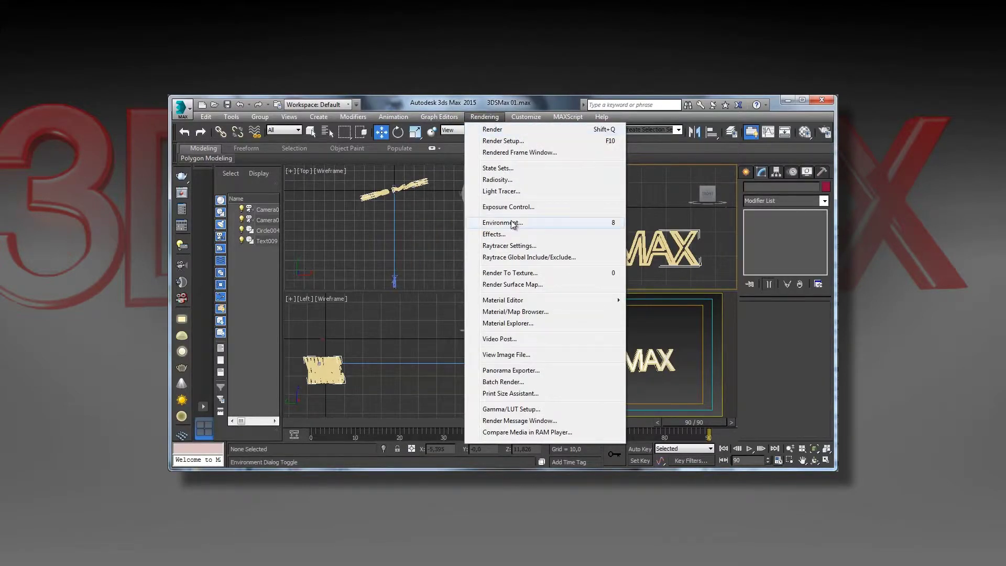
- Set the environment background colour to black
{"action": "left_click", "coordinate": [511, 222]}
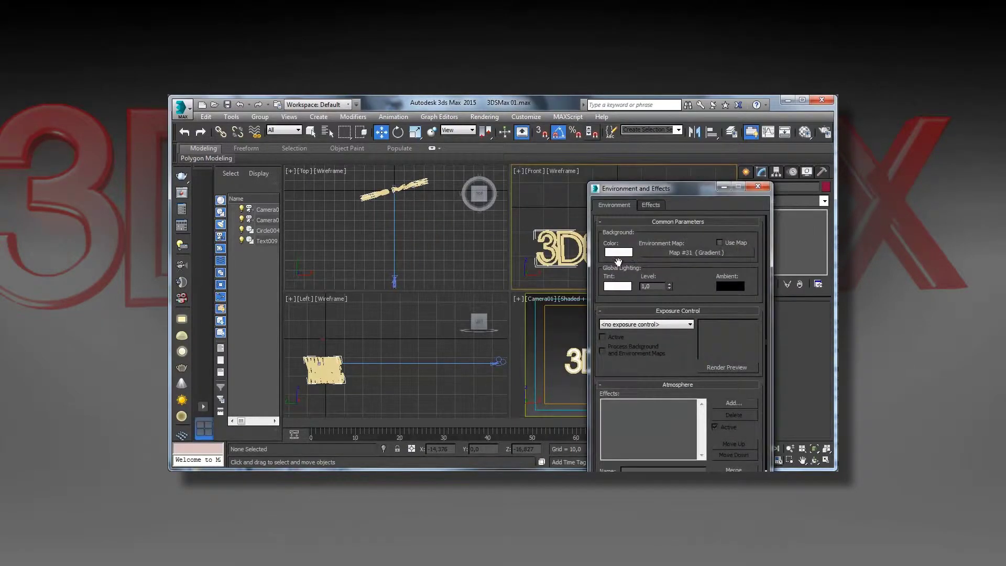
{"action": "left_click", "coordinate": [618, 254]}
{"action": "left_click_drag", "start_coordinate": [619, 246], "coordinate": [613, 169]}
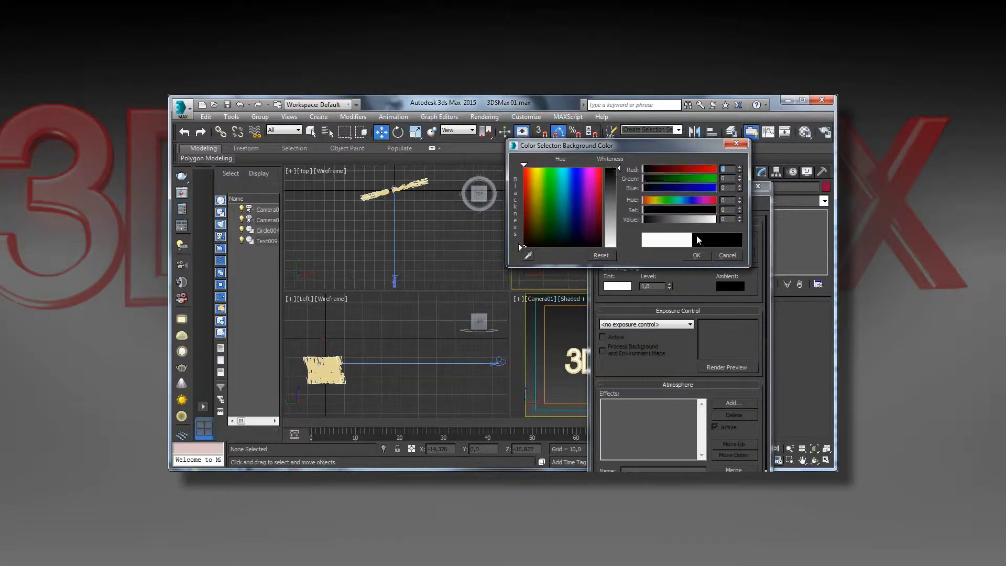
{"action": "left_click", "coordinate": [696, 255]}
{"action": "left_click_drag", "start_coordinate": [681, 187], "coordinate": [626, 187]}
{"action": "left_click", "coordinate": [703, 184]}
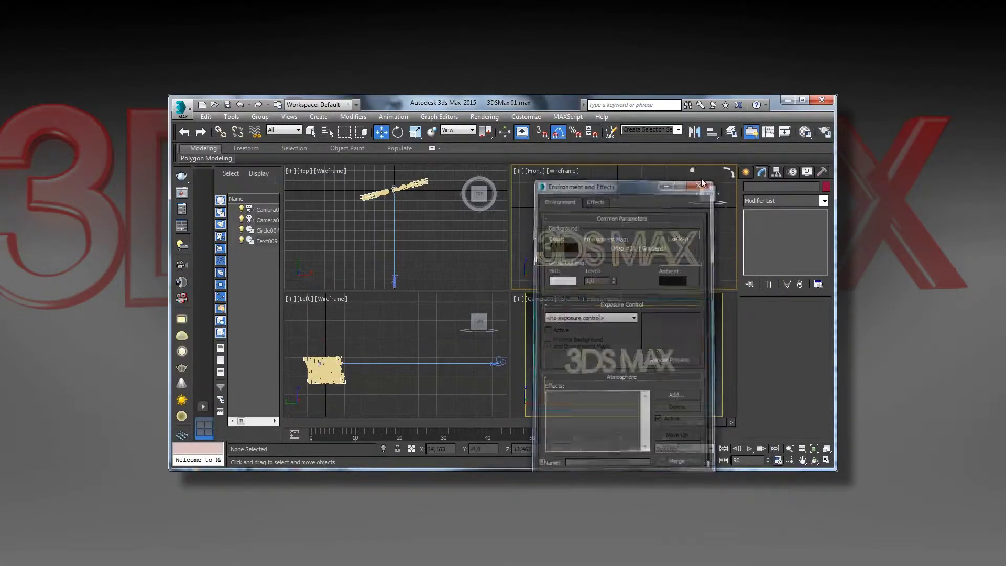
- Give the text's Standard_10 material Specular Level 68 and Glossiness 25
{"action": "left_click", "coordinate": [681, 212]}
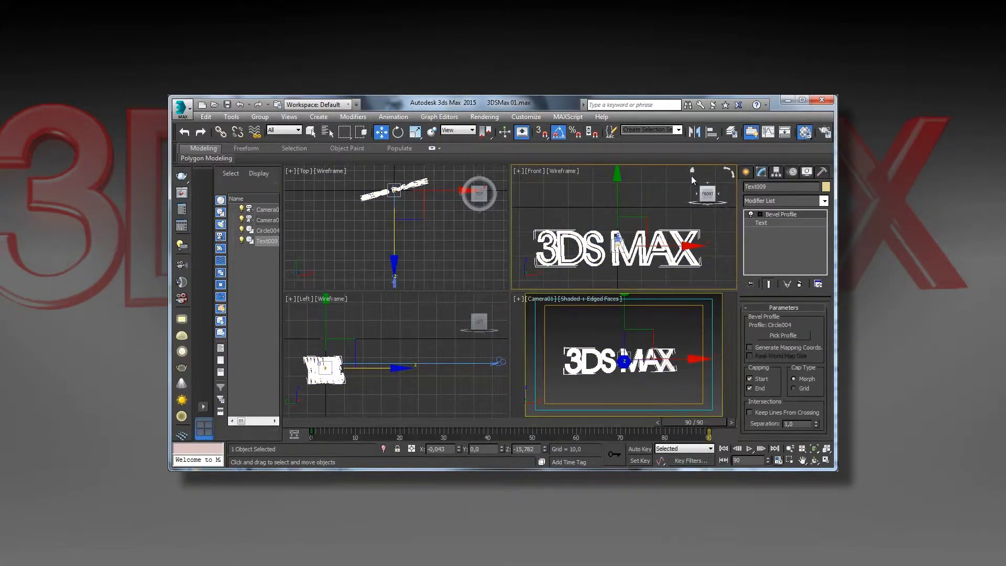
{"action": "key", "text": "m"}
{"action": "left_click", "coordinate": [409, 193]}
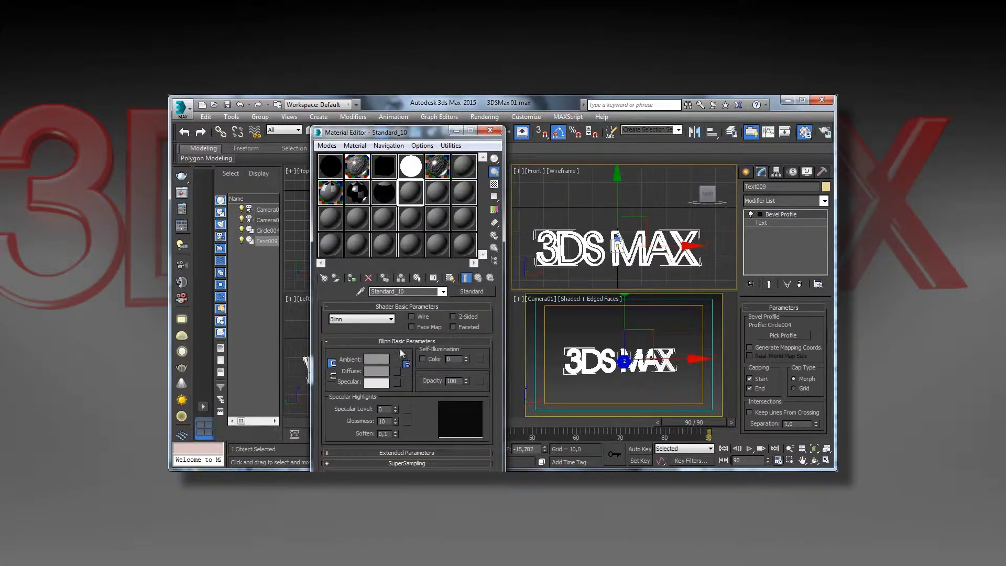
{"action": "left_click", "coordinate": [376, 361]}
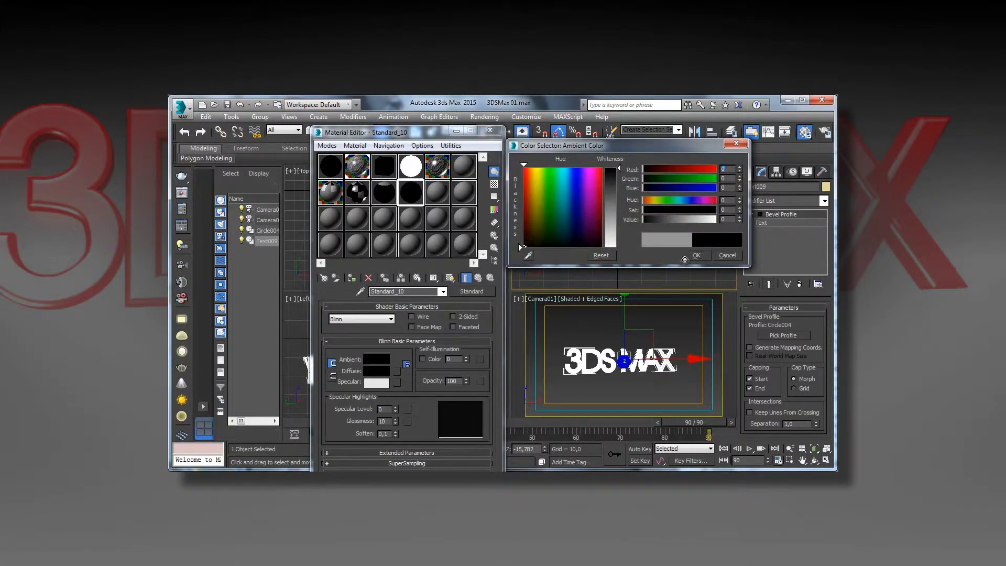
{"action": "left_click", "coordinate": [696, 255]}
{"action": "mouse_move", "coordinate": [395, 402]}
{"action": "left_mouse_down"}
{"action": "mouse_move", "coordinate": [395, 388]}
{"action": "mouse_move", "coordinate": [391, 411]}
{"action": "left_mouse_up"}
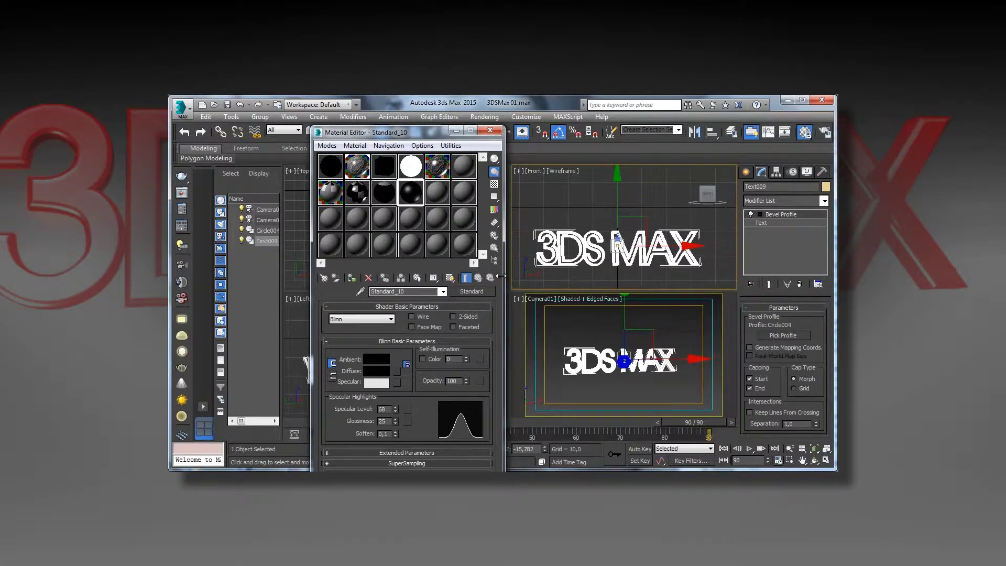
{"action": "left_click", "coordinate": [490, 131]}
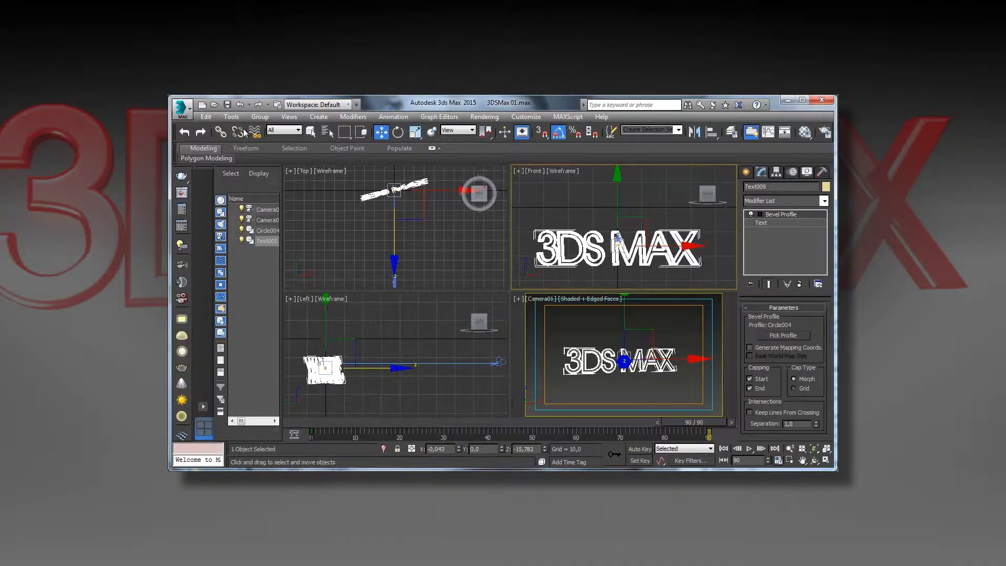
{"action": "left_click", "coordinate": [182, 109]}
{"action": "mouse_move", "coordinate": [208, 247]}
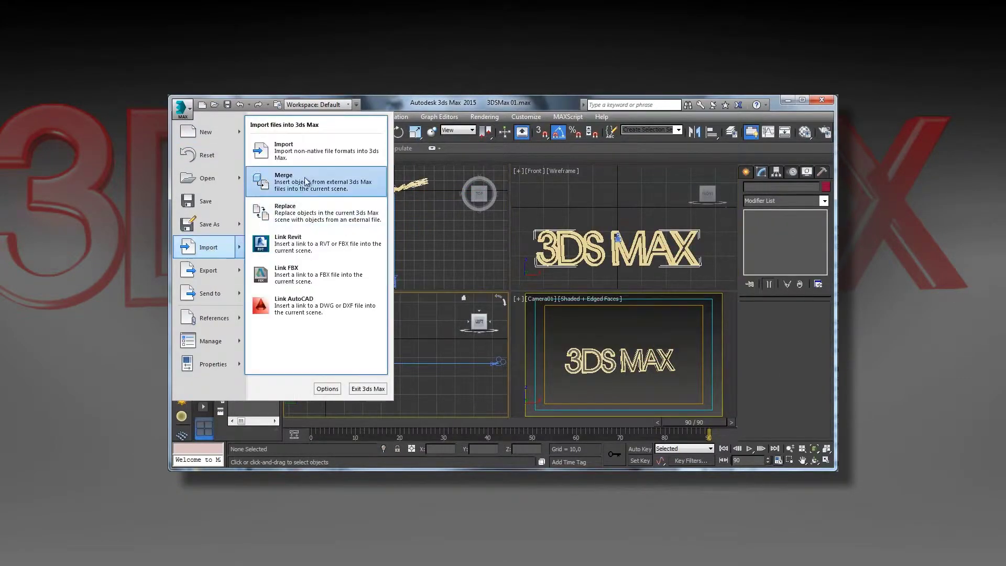
- Merge Circle05 and Omni01 from tvit prefixo 2009 06 lux.max into the scene
{"action": "left_click", "coordinate": [306, 181]}
{"action": "left_click_drag", "start_coordinate": [459, 184], "coordinate": [460, 313]}
{"action": "left_click", "coordinate": [278, 313]}
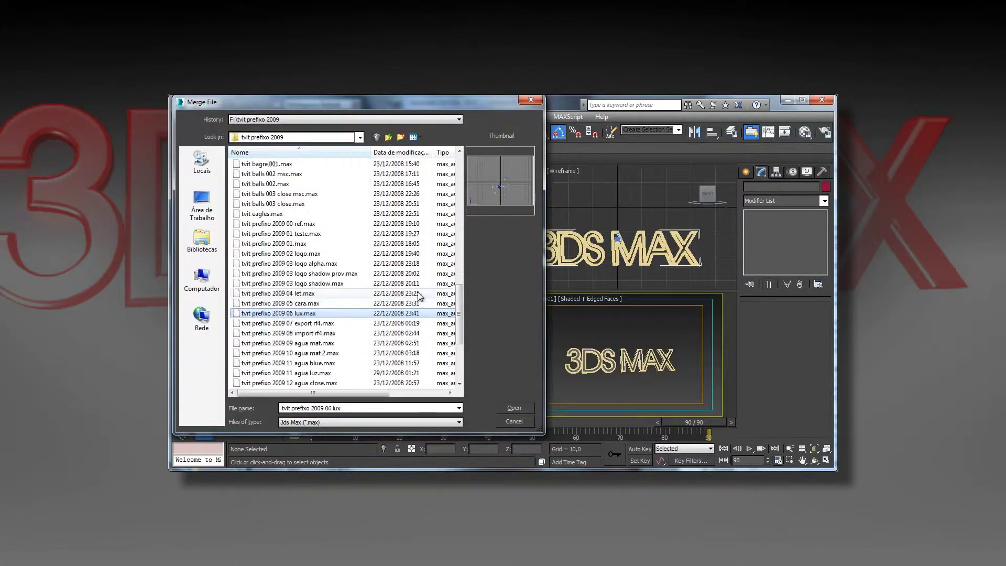
{"action": "left_click", "coordinate": [514, 408]}
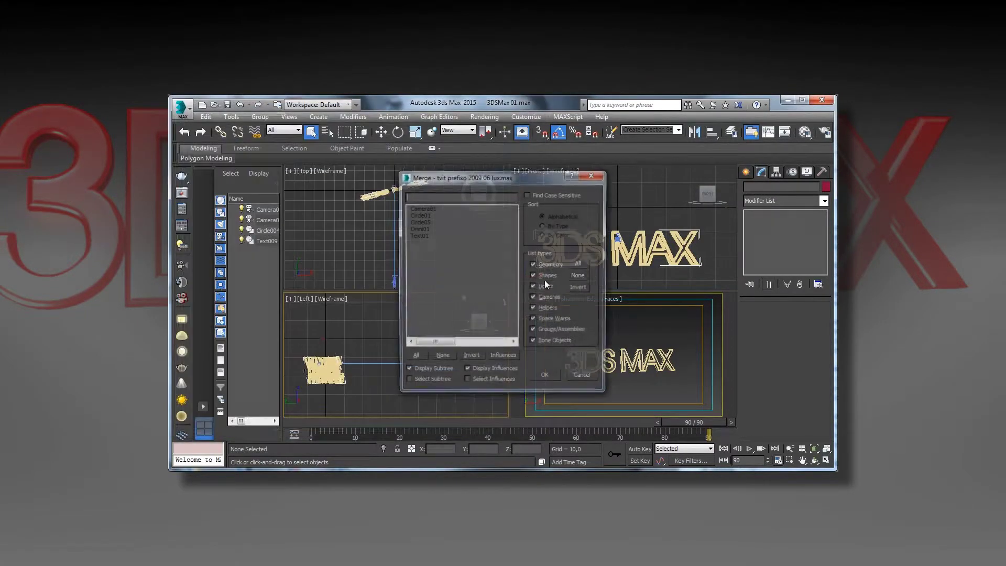
{"action": "left_click_drag", "start_coordinate": [422, 230], "coordinate": [422, 222]}
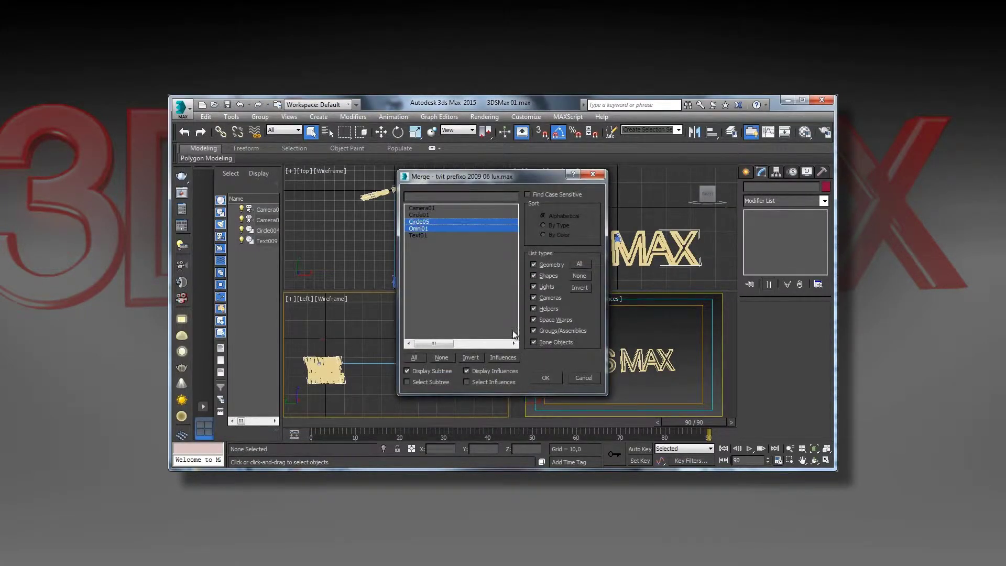
{"action": "left_click", "coordinate": [545, 379]}
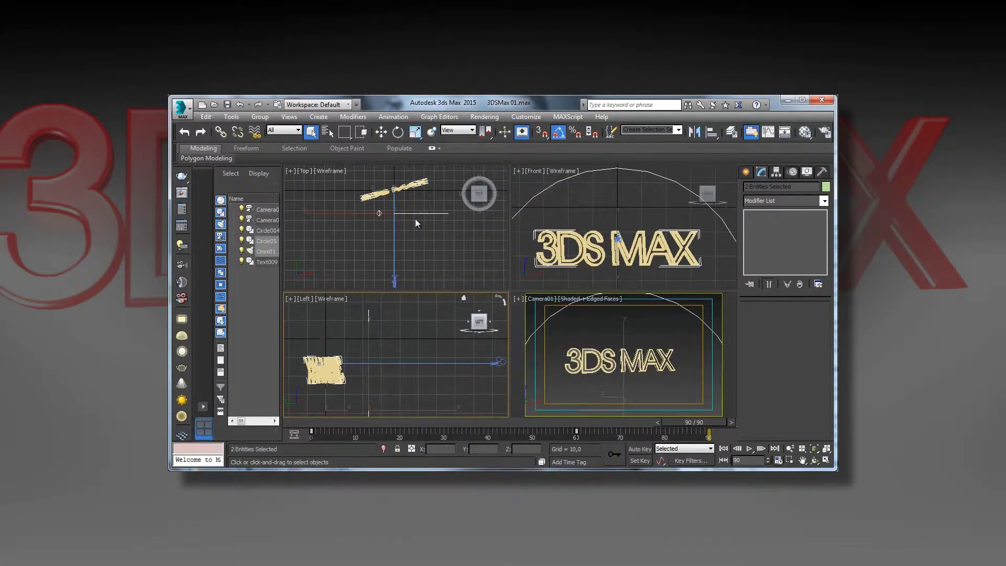
- Scrub the time slider through frames 71, 47 and 13 to preview the animation
{"action": "left_click_drag", "start_coordinate": [688, 427], "coordinate": [620, 412]}
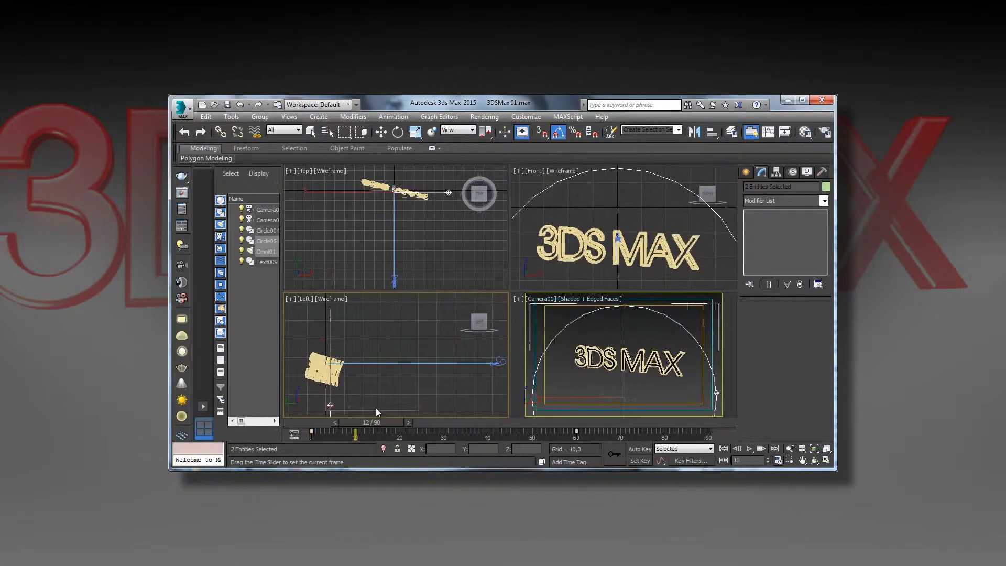
{"action": "mouse_move", "coordinate": [620, 412]}
{"action": "left_mouse_down"}
{"action": "mouse_move", "coordinate": [521, 422]}
{"action": "mouse_move", "coordinate": [708, 430]}
{"action": "left_mouse_up"}
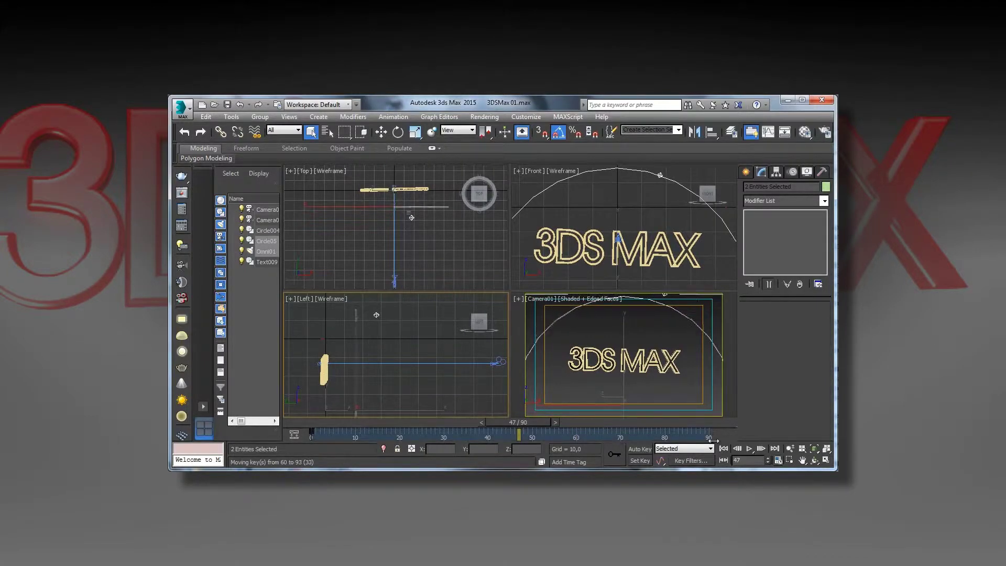
{"action": "mouse_move", "coordinate": [535, 428]}
{"action": "left_mouse_down"}
{"action": "mouse_move", "coordinate": [391, 428]}
{"action": "mouse_move", "coordinate": [631, 422]}
{"action": "left_mouse_up"}
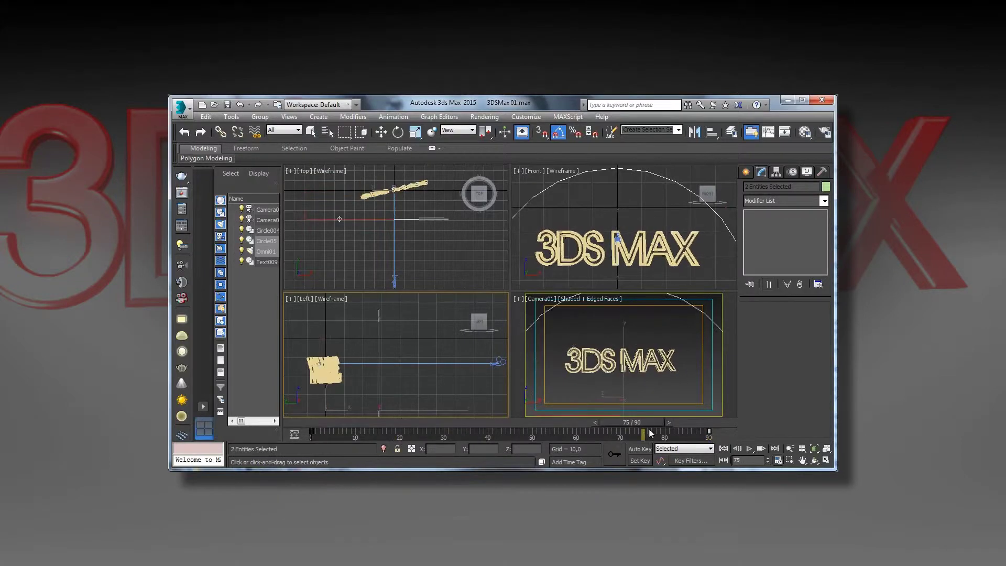
- Add an Alpha render element in Render Setup
{"action": "left_click", "coordinate": [482, 117]}
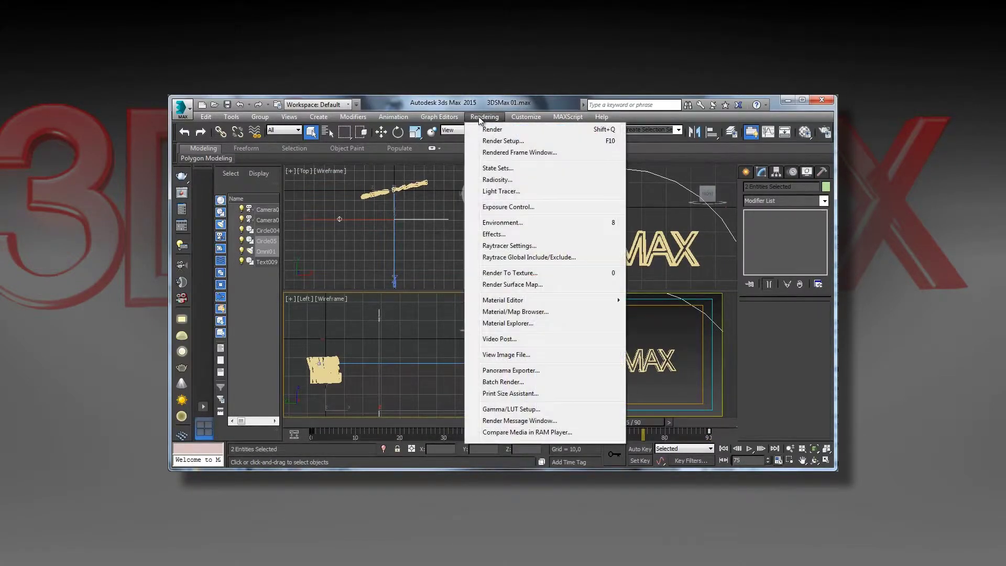
{"action": "left_click", "coordinate": [514, 142]}
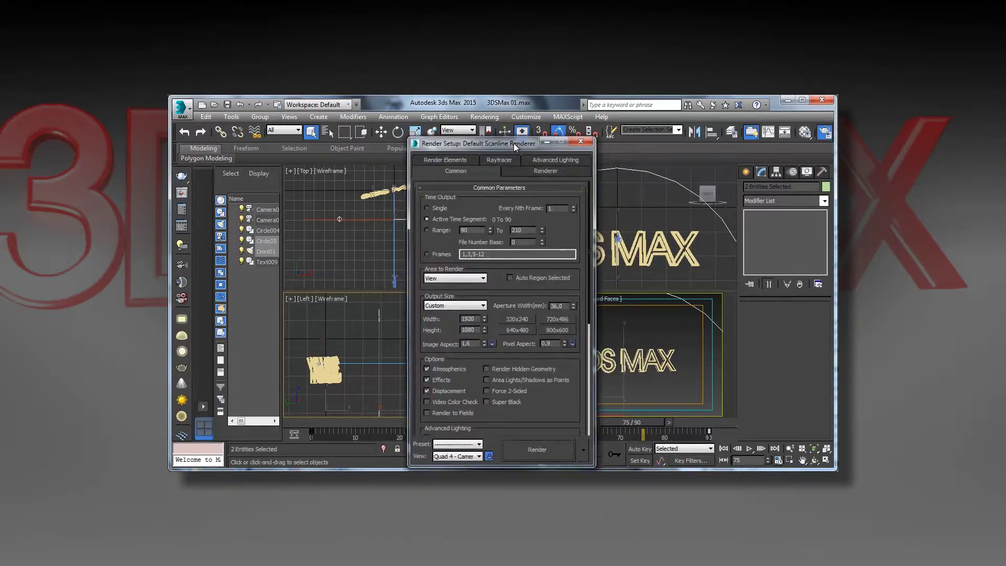
{"action": "left_click", "coordinate": [451, 160]}
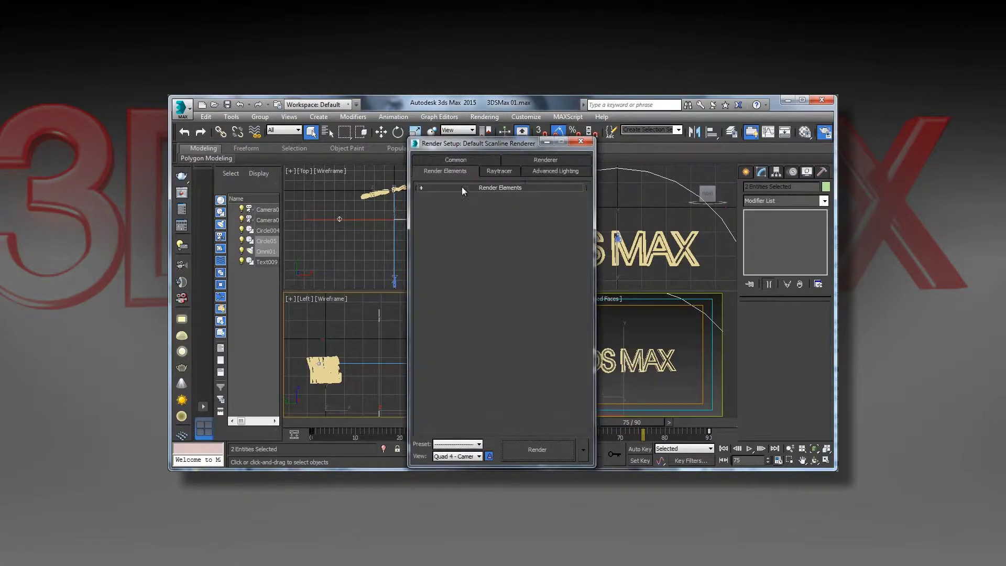
{"action": "left_click", "coordinate": [420, 188]}
{"action": "left_click", "coordinate": [434, 209]}
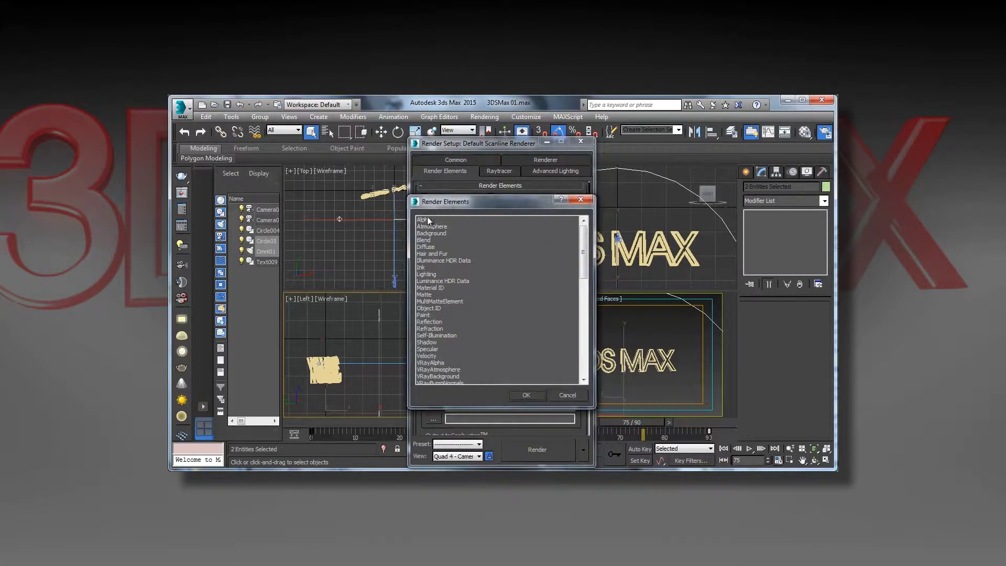
{"action": "left_click", "coordinate": [527, 396]}
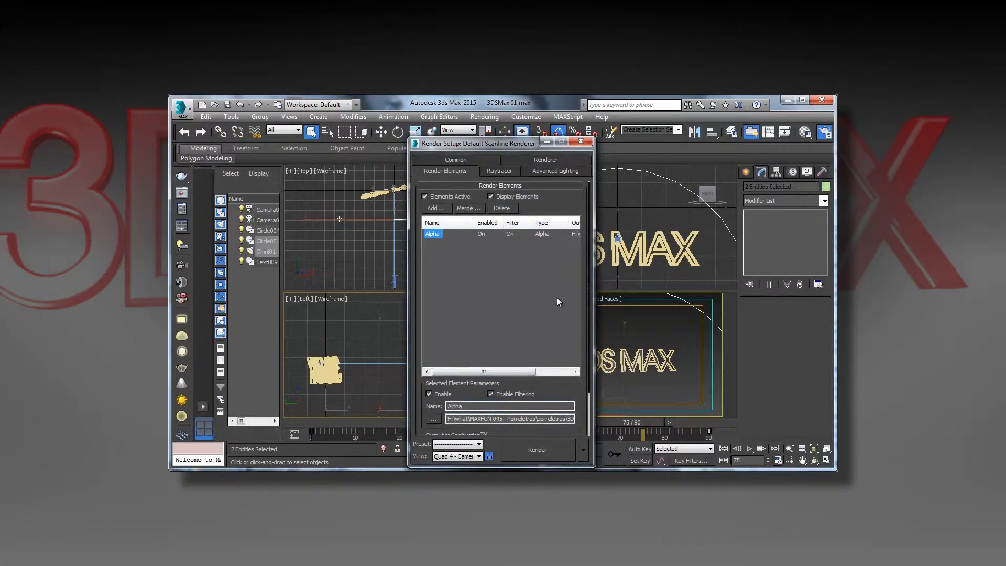
- Save renders as 3DSMax lux.jpg, render the Camera01 animation and close the previews
{"action": "left_click", "coordinate": [456, 161]}
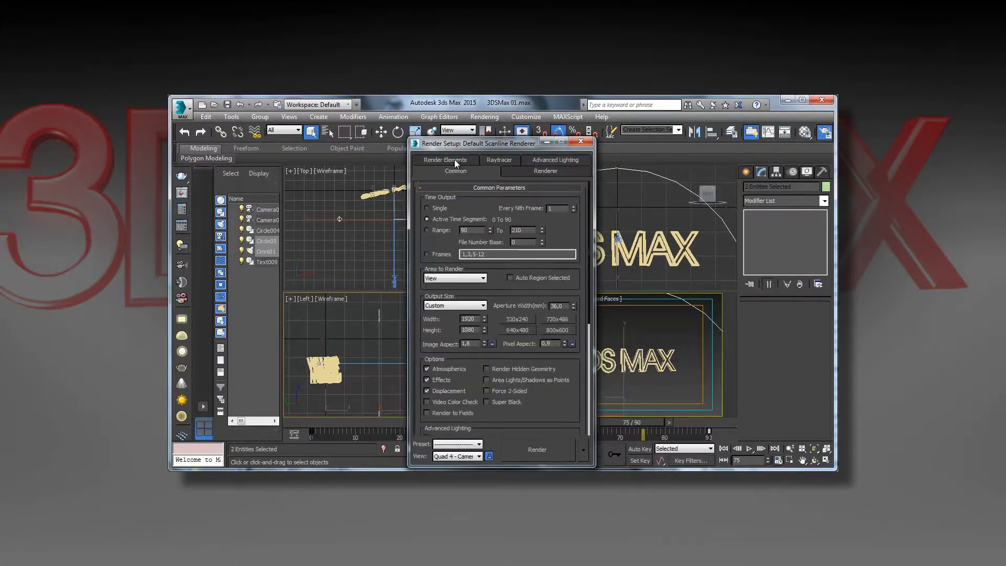
{"action": "left_click_drag", "start_coordinate": [545, 407], "coordinate": [540, 196]}
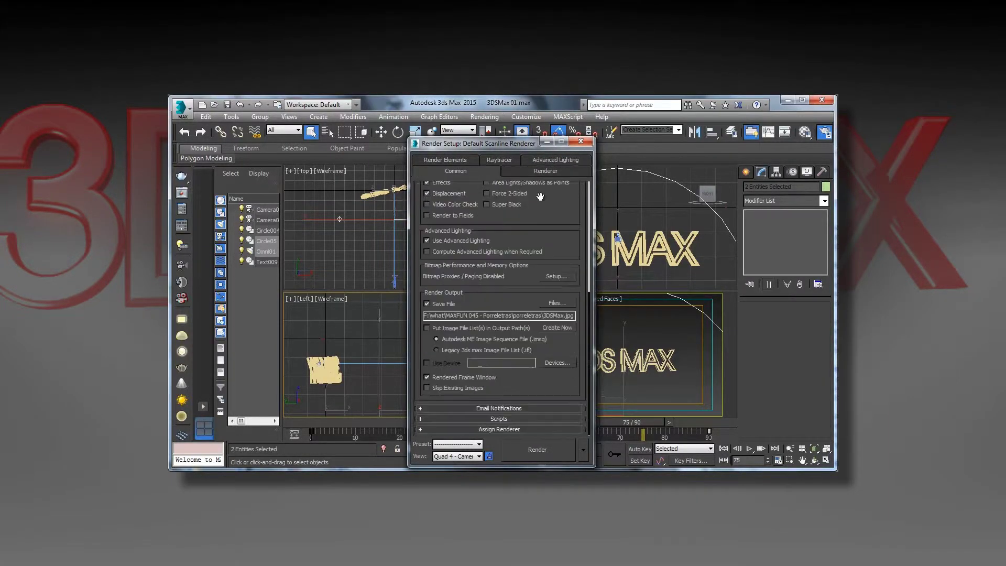
{"action": "left_click", "coordinate": [556, 304]}
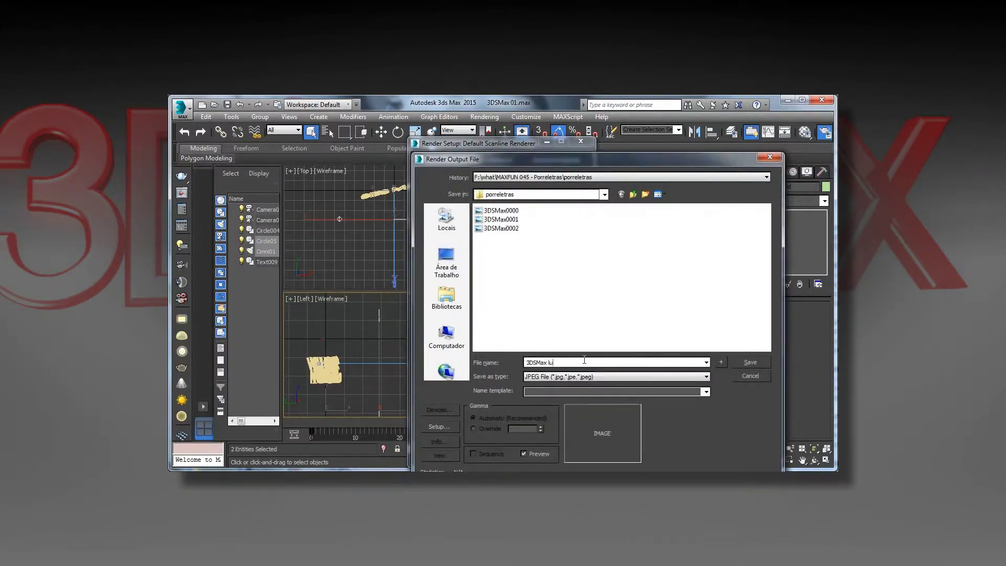
{"action": "type", "text": "3DSMax lux"}
{"action": "left_click", "coordinate": [757, 362]}
{"action": "left_click", "coordinate": [538, 449]}
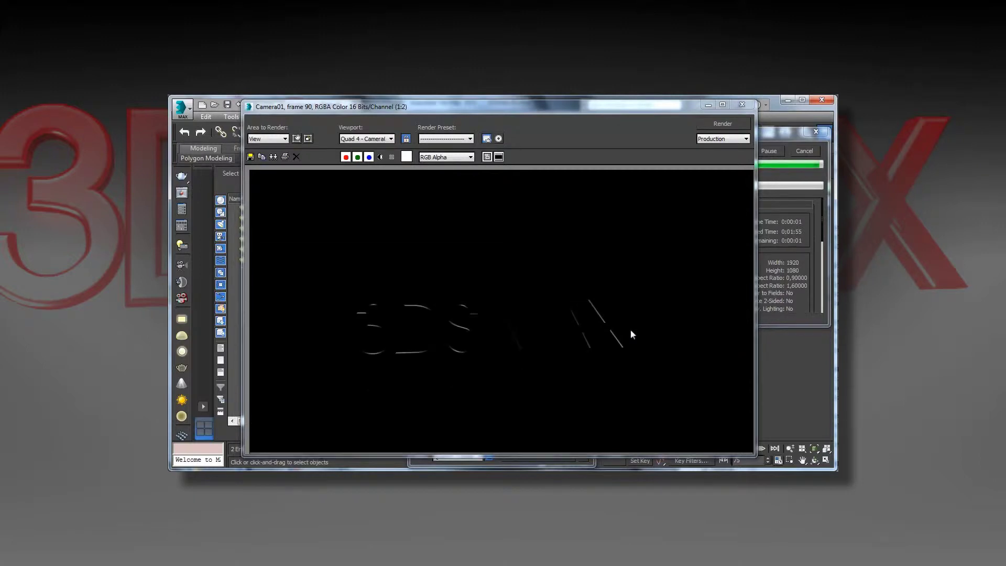
{"action": "left_click_drag", "start_coordinate": [697, 238], "coordinate": [530, 180]}
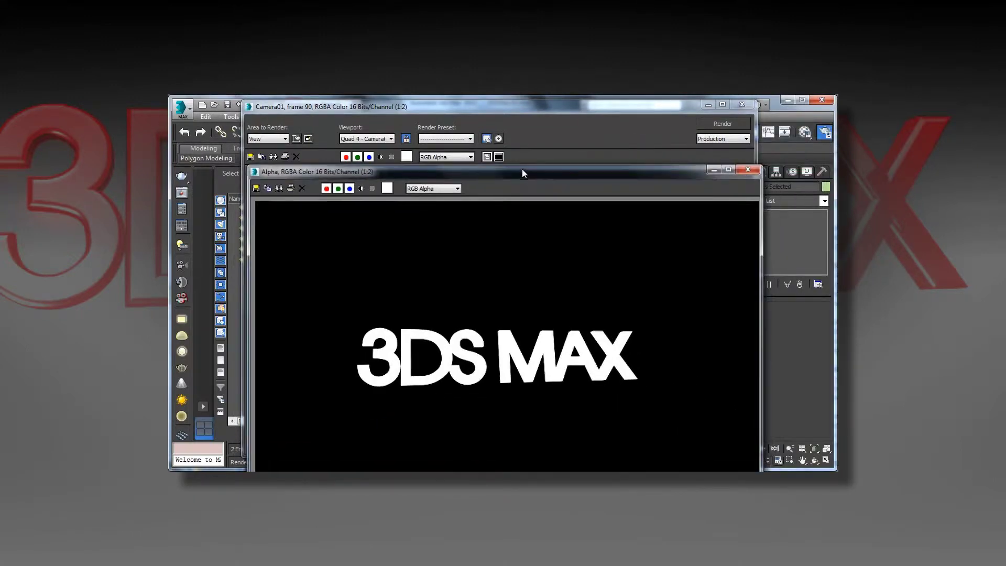
{"action": "left_click", "coordinate": [744, 172]}
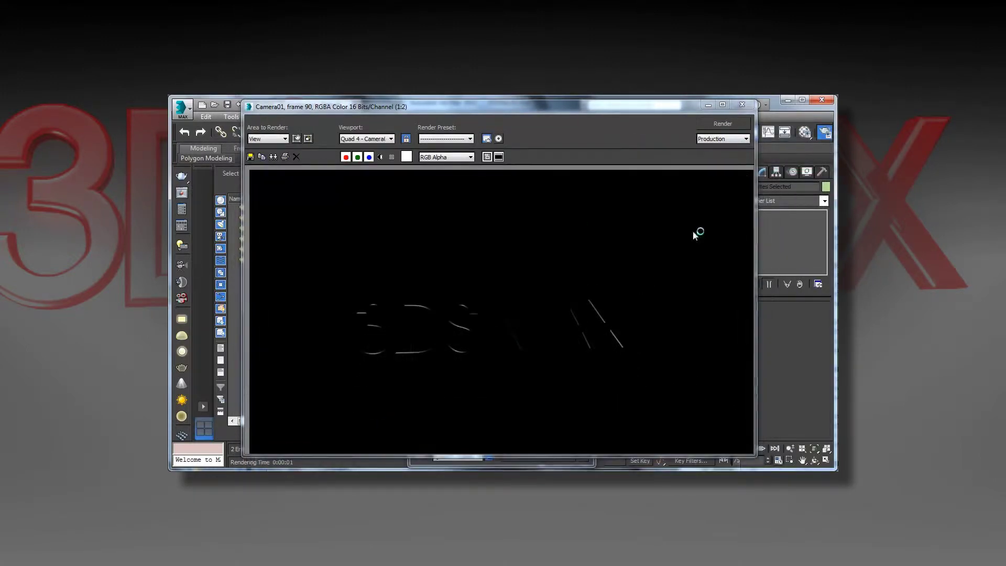
{"action": "left_click", "coordinate": [742, 106]}
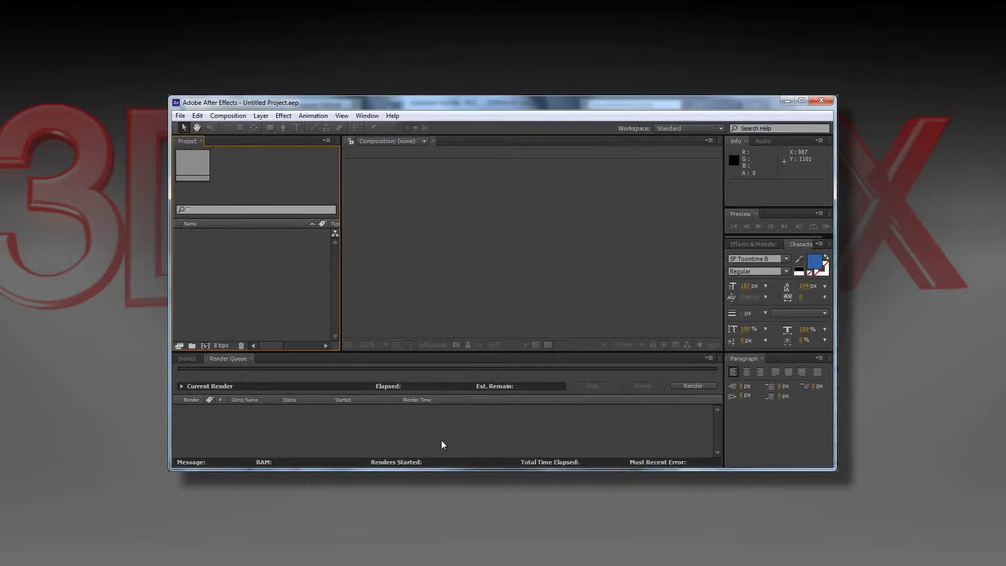
- Import the three rendered 0000–0090 JPG sequences, including the Alpha sequence, as multiple files
{"action": "left_click", "coordinate": [183, 118]}
{"action": "mouse_move", "coordinate": [199, 250]}
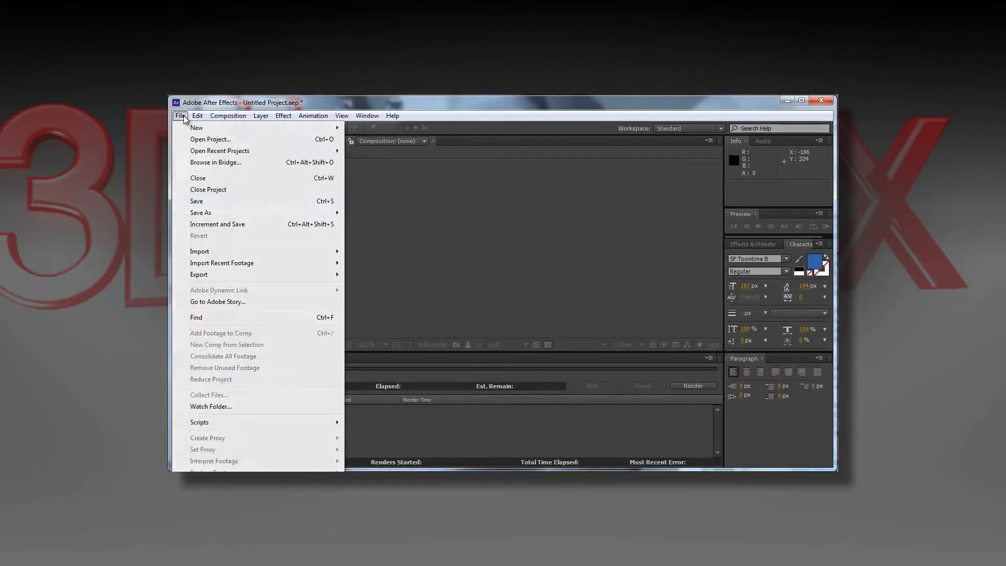
{"action": "left_click", "coordinate": [375, 263]}
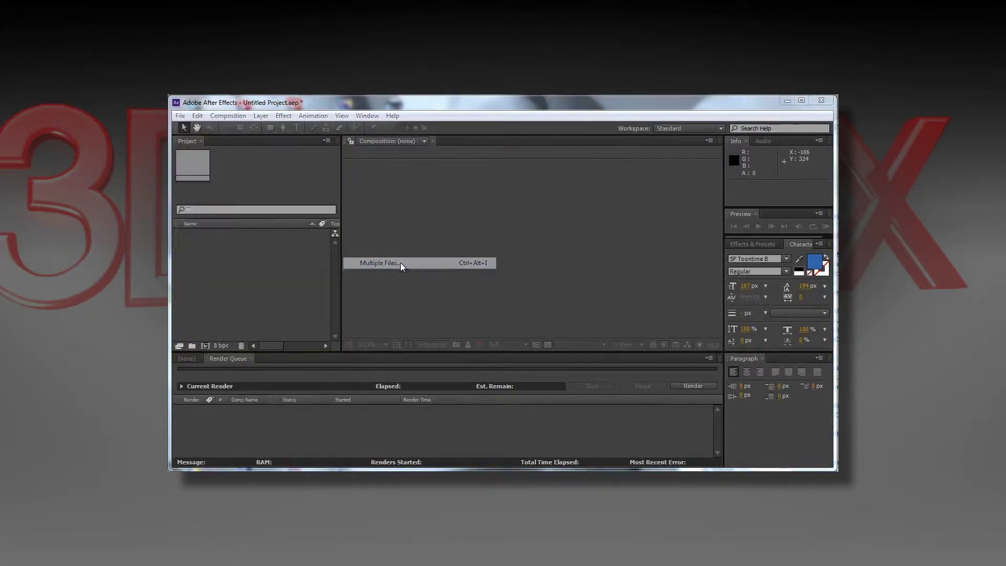
{"action": "left_click", "coordinate": [265, 163]}
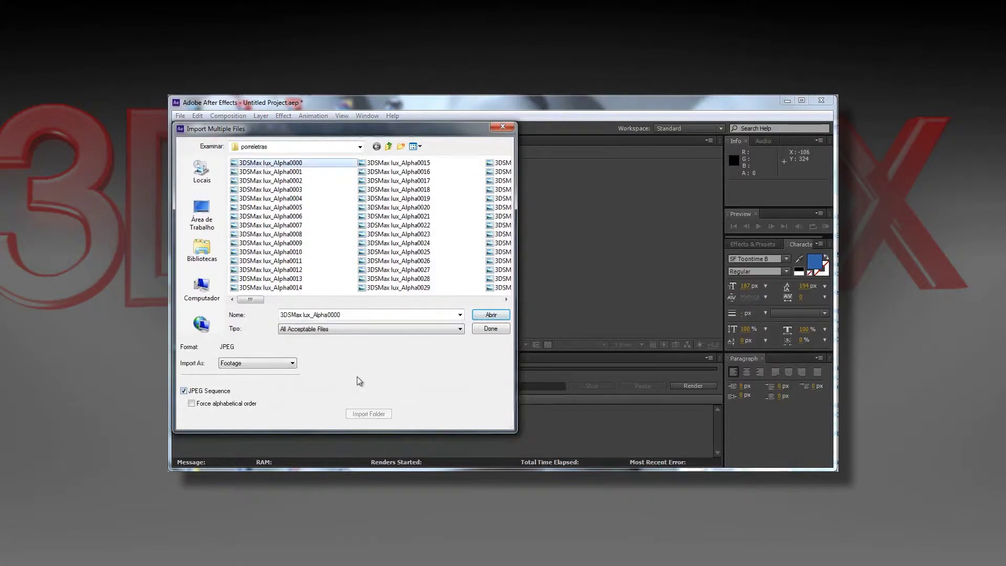
{"action": "left_click", "coordinate": [491, 315]}
{"action": "left_click", "coordinate": [393, 260]}
{"action": "left_click", "coordinate": [491, 314]}
{"action": "left_click_drag", "start_coordinate": [252, 299], "coordinate": [261, 299]}
{"action": "left_click", "coordinate": [398, 261]}
{"action": "left_click", "coordinate": [491, 315]}
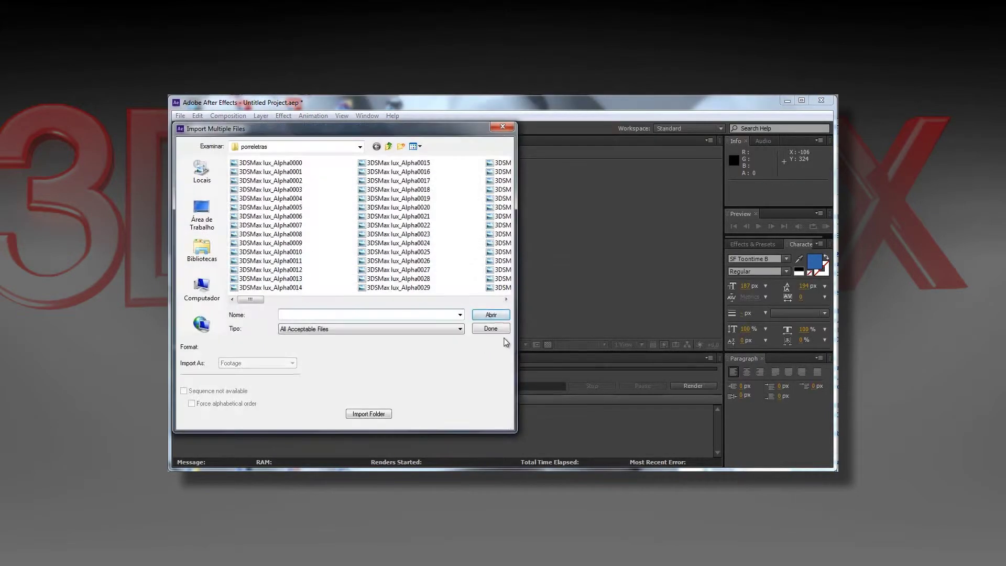
{"action": "left_click", "coordinate": [491, 329]}
- Build a single 3DSMax lux_Alpha composition (1920×1080, 30 fps) from the three sequences
{"action": "left_click_drag", "start_coordinate": [216, 256], "coordinate": [205, 345]}
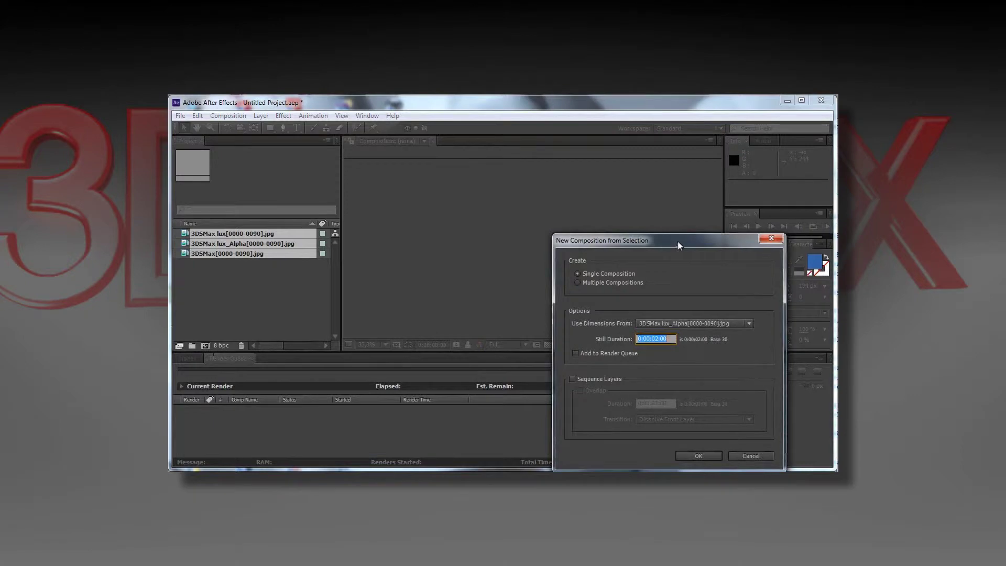
{"action": "left_click_drag", "start_coordinate": [678, 245], "coordinate": [572, 198]}
{"action": "left_click", "coordinate": [594, 410]}
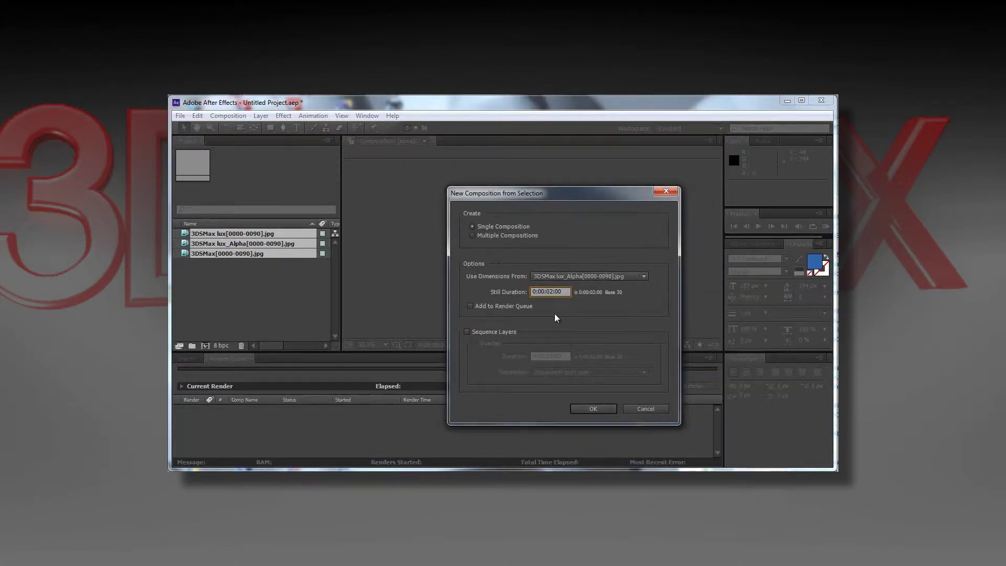
{"action": "left_click", "coordinate": [593, 409]}
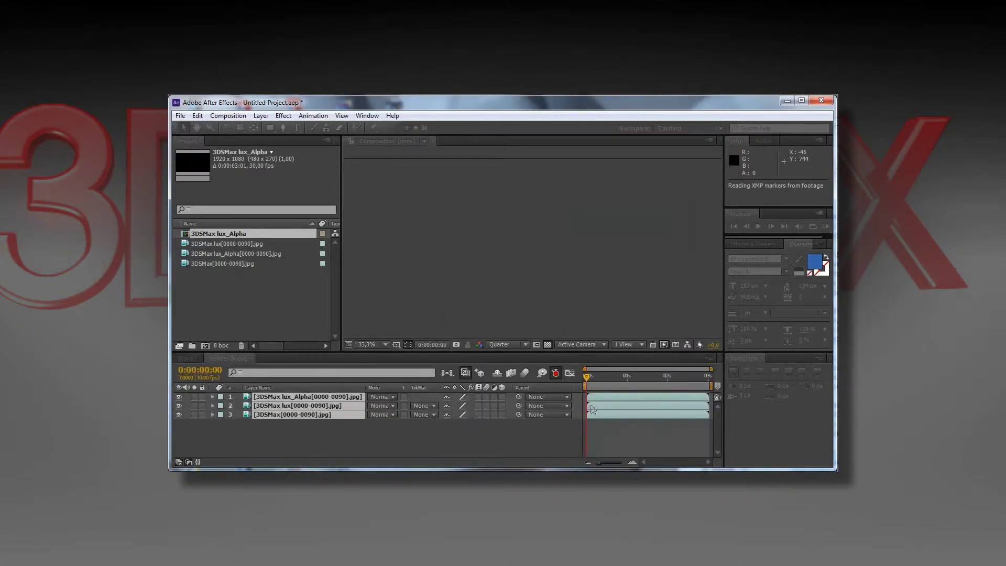
- Move the 3DSMax lux layer above the Alpha layer and hide the top layer
{"action": "left_click_drag", "start_coordinate": [588, 376], "coordinate": [627, 376]}
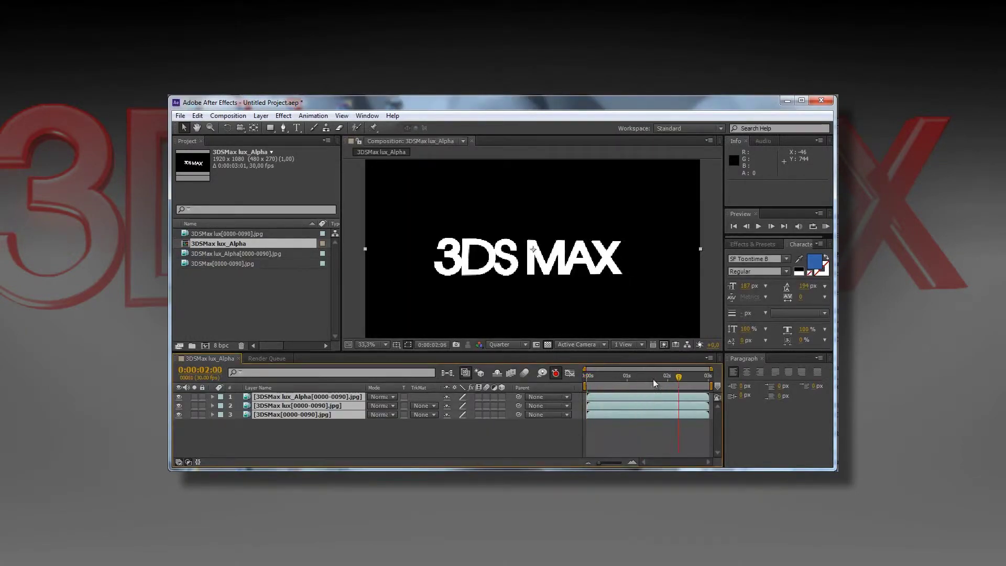
{"action": "left_click", "coordinate": [337, 437]}
{"action": "left_click_drag", "start_coordinate": [319, 405], "coordinate": [301, 395]}
{"action": "left_click", "coordinate": [179, 396]}
- Preview the grey reflected text, then duplicate the 3DSMax[0000-0090].jpg layer with Ctrl+D
{"action": "key", "text": "space"}
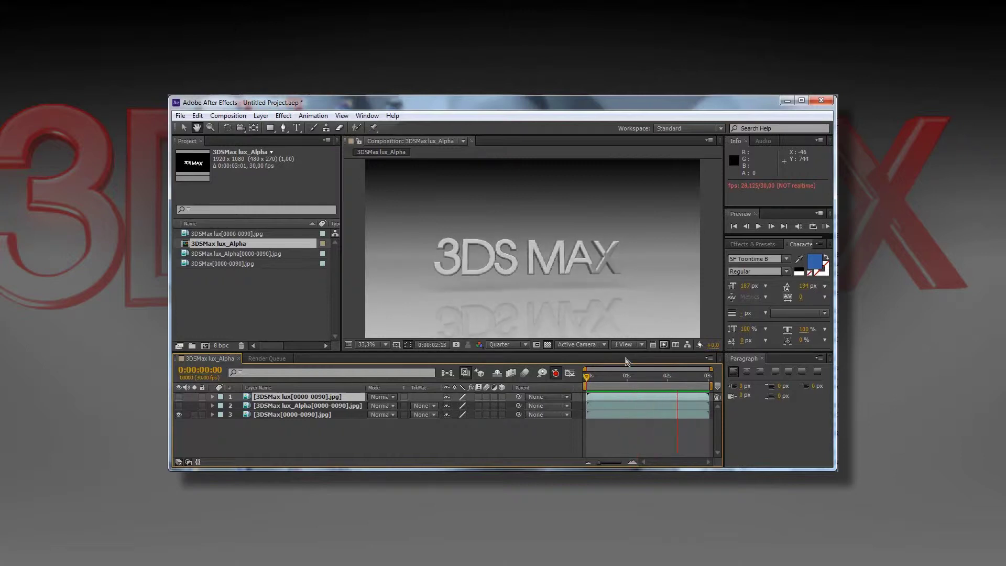
{"action": "key", "text": "space"}
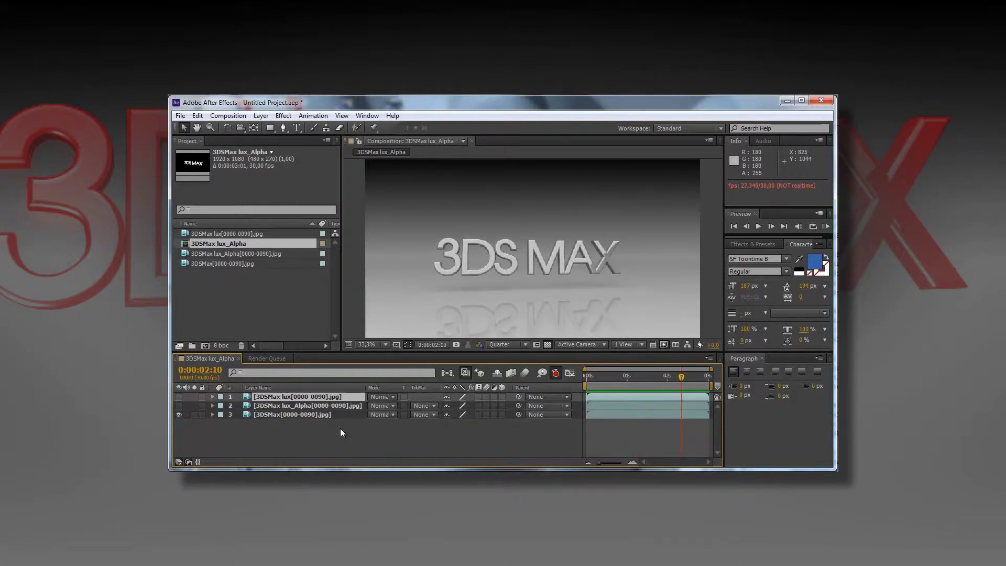
{"action": "left_click", "coordinate": [284, 417]}
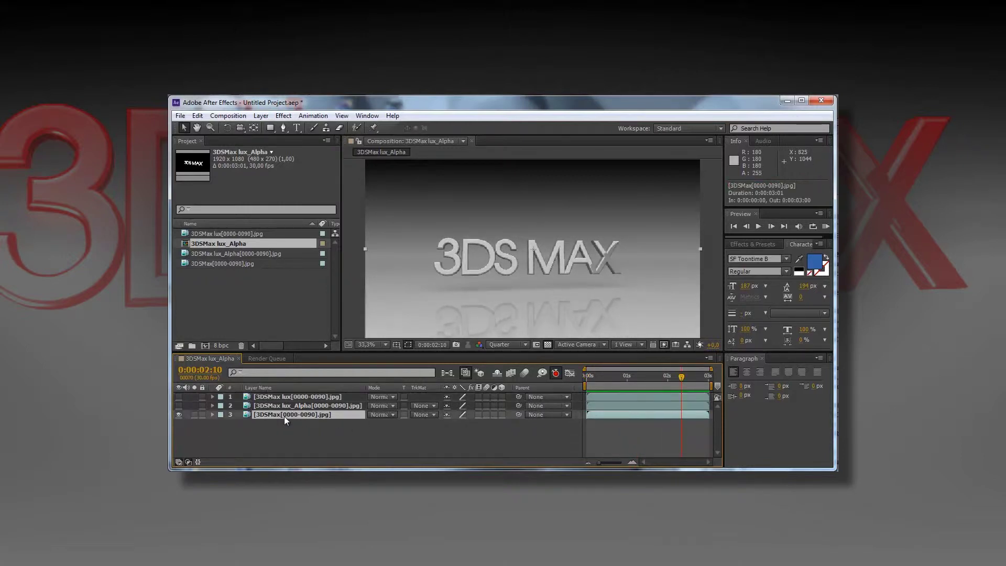
{"action": "key", "text": "ctrl+d"}
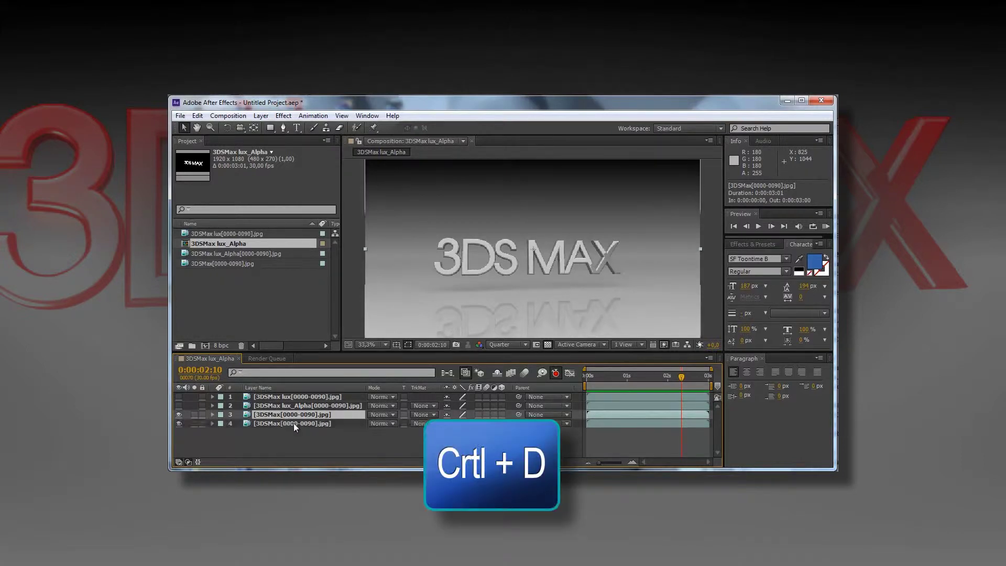
- Hide the original 3DSMax layer and draw an elliptical mask around the 3DS MAX text
{"action": "left_click_drag", "start_coordinate": [271, 127], "coordinate": [299, 152]}
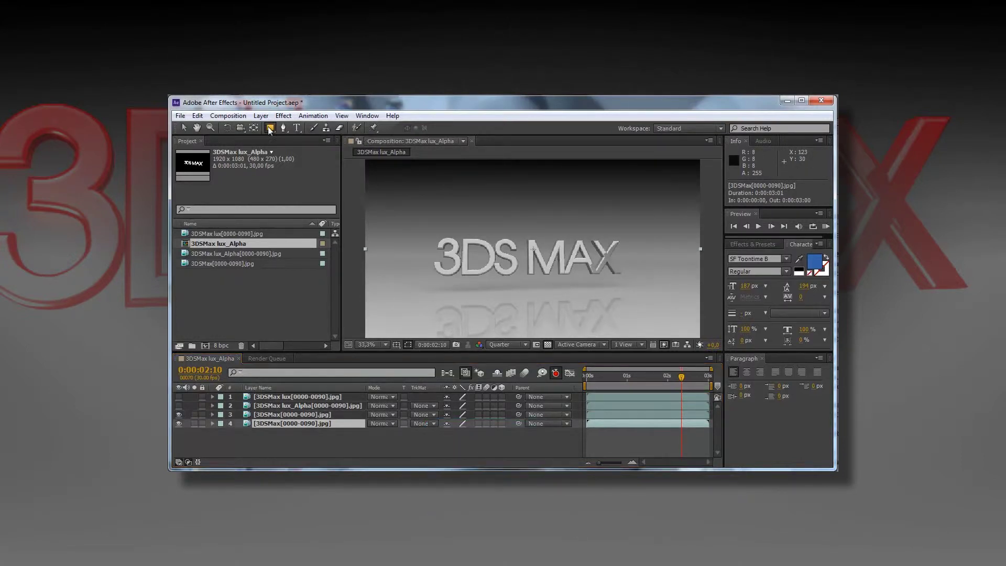
{"action": "left_click", "coordinate": [299, 151]}
{"action": "left_click", "coordinate": [178, 414]}
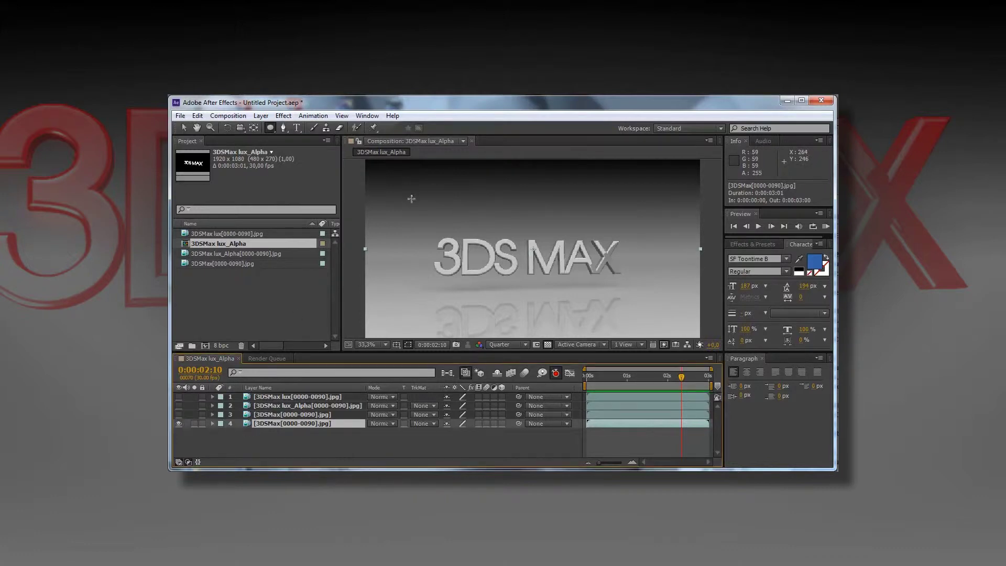
{"action": "left_click_drag", "start_coordinate": [410, 197], "coordinate": [620, 296]}
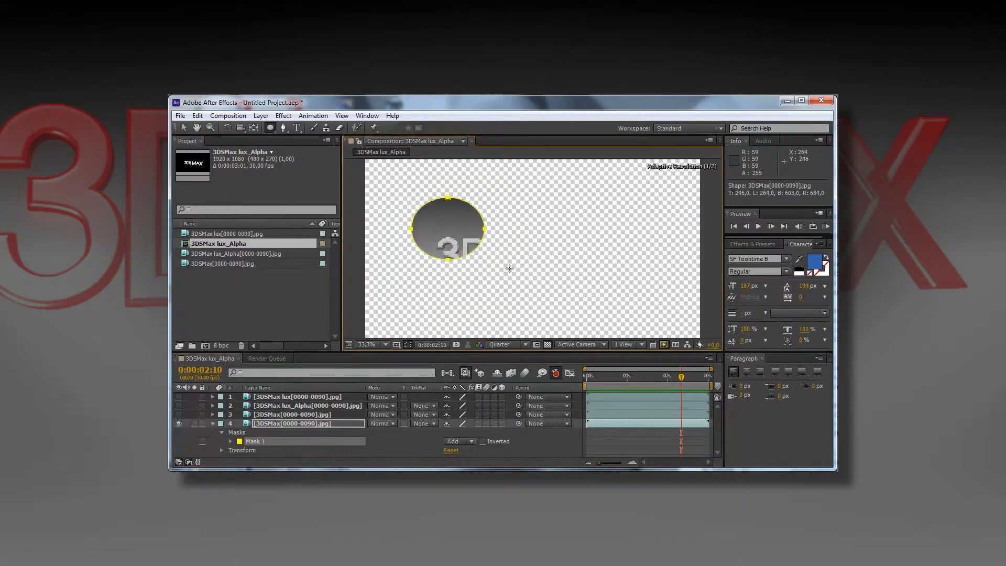
{"action": "left_click_drag", "start_coordinate": [649, 310], "coordinate": [667, 321]}
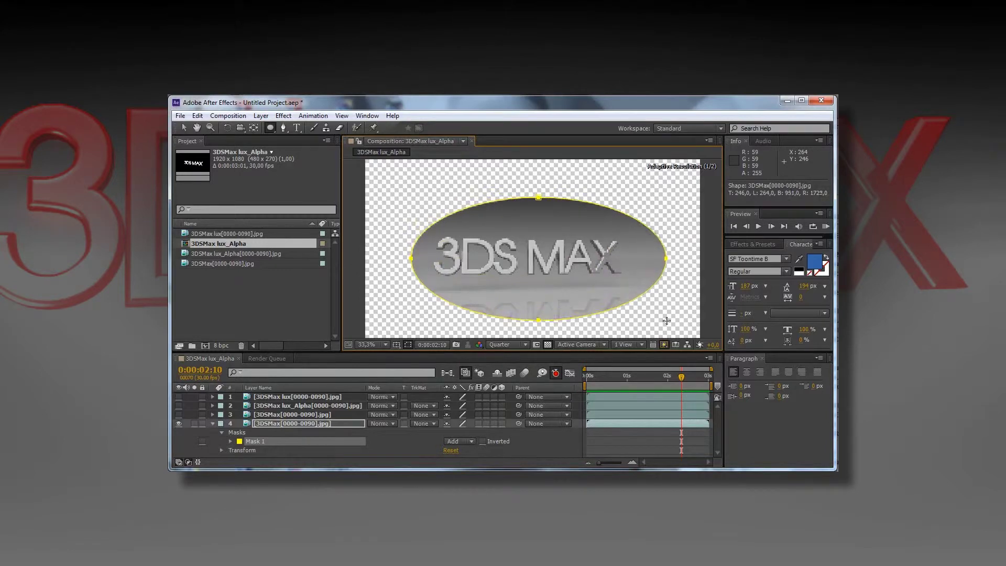
- Feather Mask 1 to 234 pixels, view over black, and collapse the bottom layer
{"action": "left_click", "coordinate": [231, 442]}
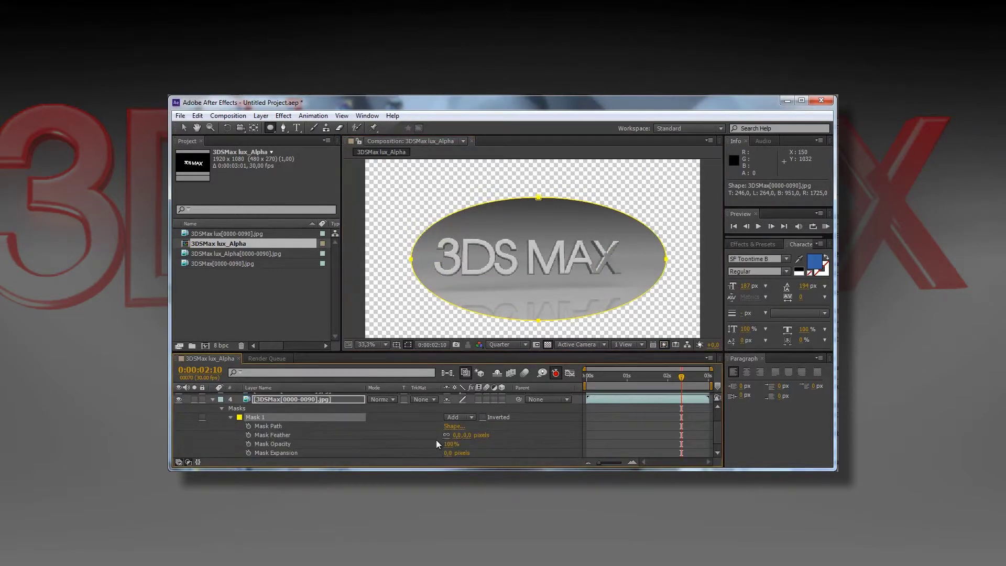
{"action": "left_click_drag", "start_coordinate": [456, 437], "coordinate": [561, 433]}
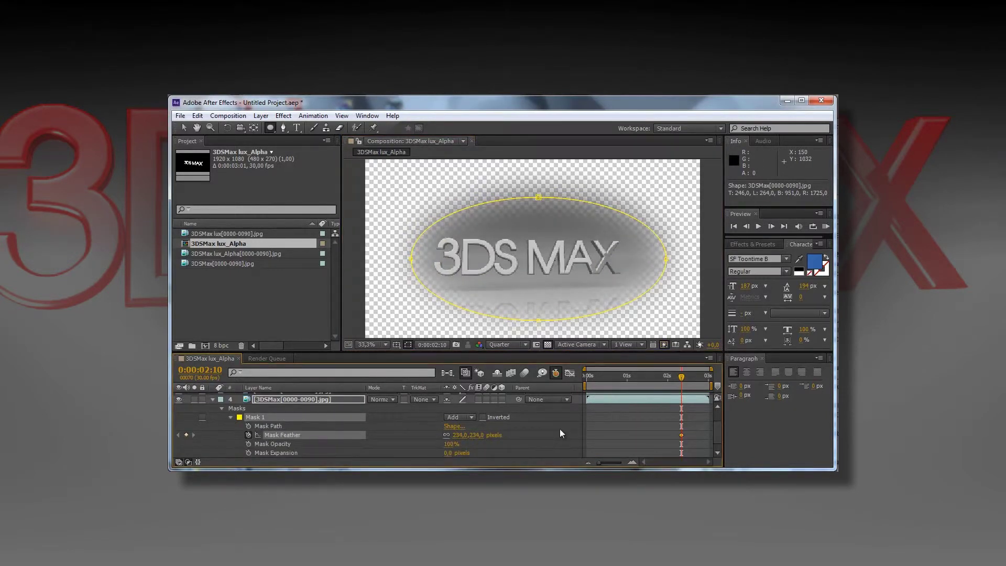
{"action": "left_click", "coordinate": [639, 444]}
{"action": "left_click", "coordinate": [545, 345]}
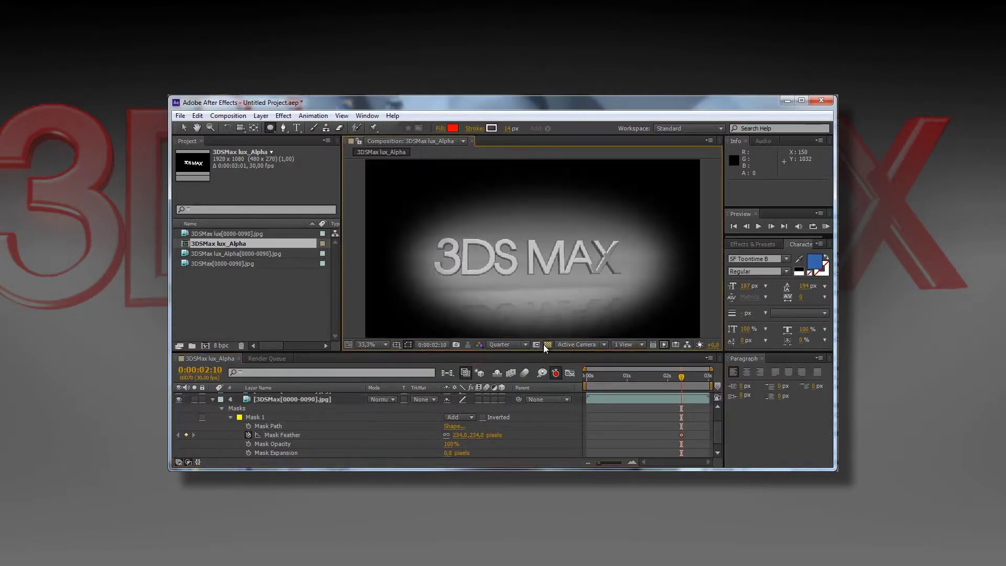
{"action": "scroll", "coordinate": [530, 425], "scroll_direction": "up", "scroll_amount": 2}
{"action": "left_click", "coordinate": [214, 424]}
{"action": "left_click", "coordinate": [424, 415]}
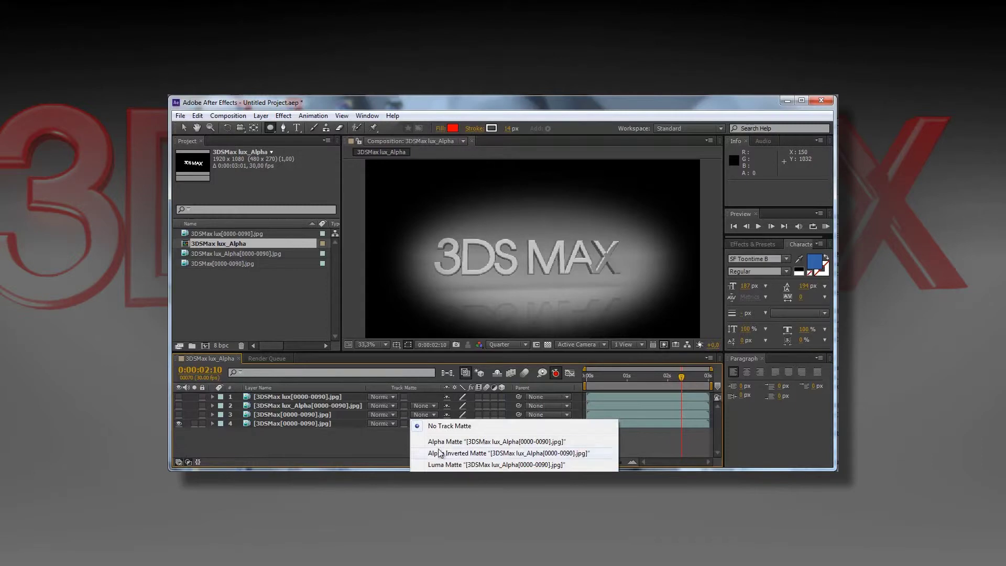
- Set layer 3's track matte to Luma Matte and make it visible
{"action": "left_click", "coordinate": [441, 466]}
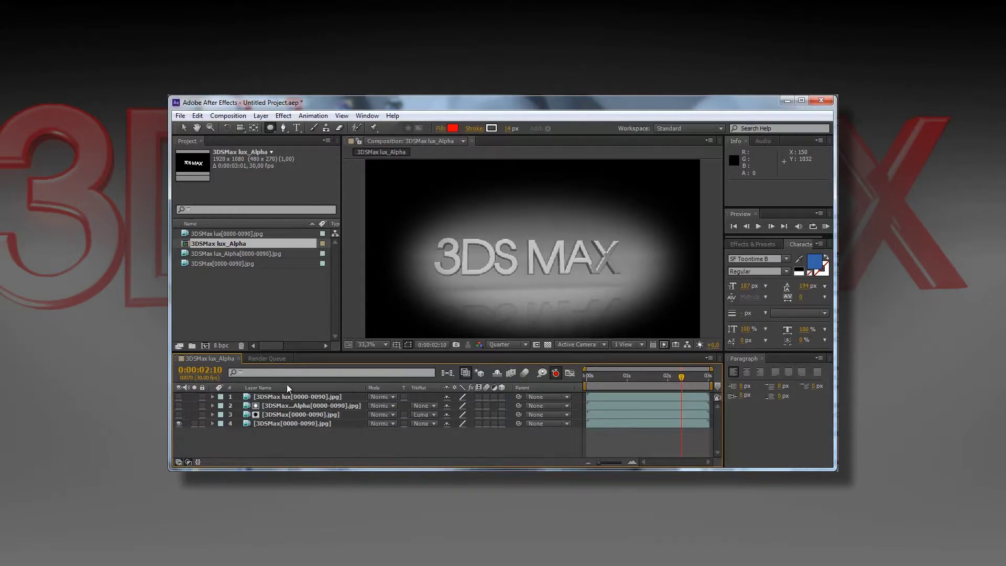
{"action": "left_click", "coordinate": [179, 414]}
{"action": "left_click", "coordinate": [290, 415]}
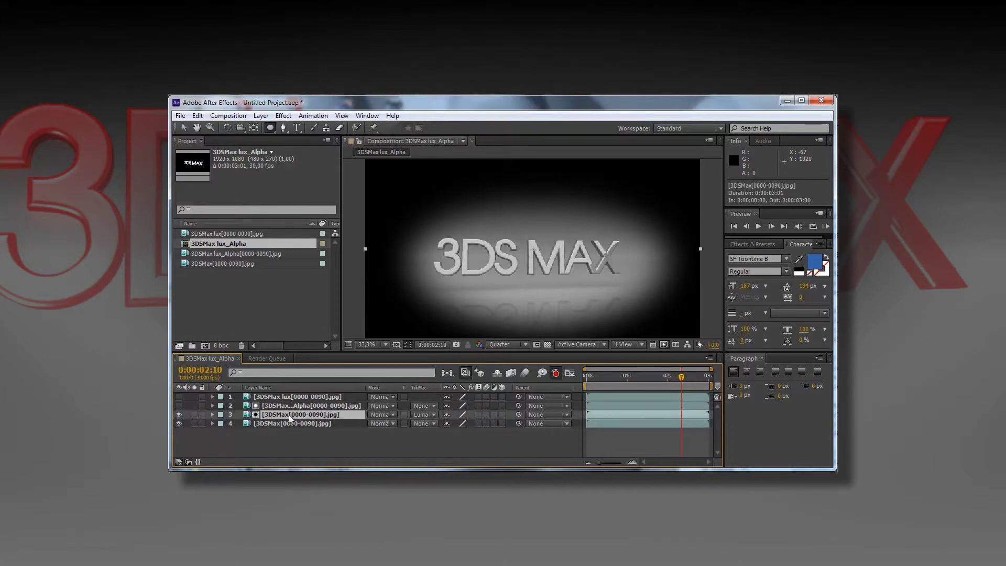
- Add a red Color Overlay layer style to layer 3 using Overlay blend mode
{"action": "left_click", "coordinate": [260, 116]}
{"action": "mouse_move", "coordinate": [284, 371]}
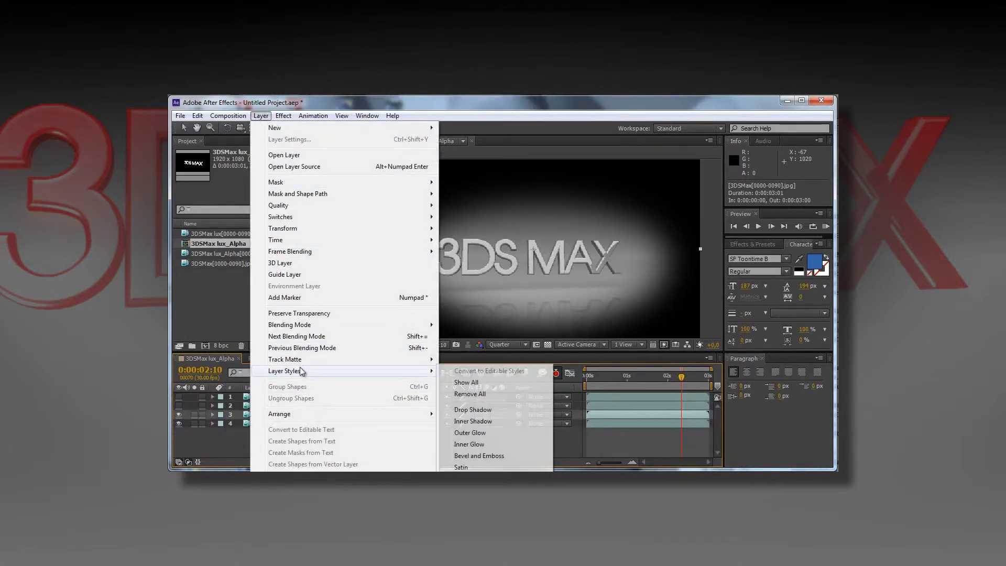
{"action": "left_click", "coordinate": [471, 479]}
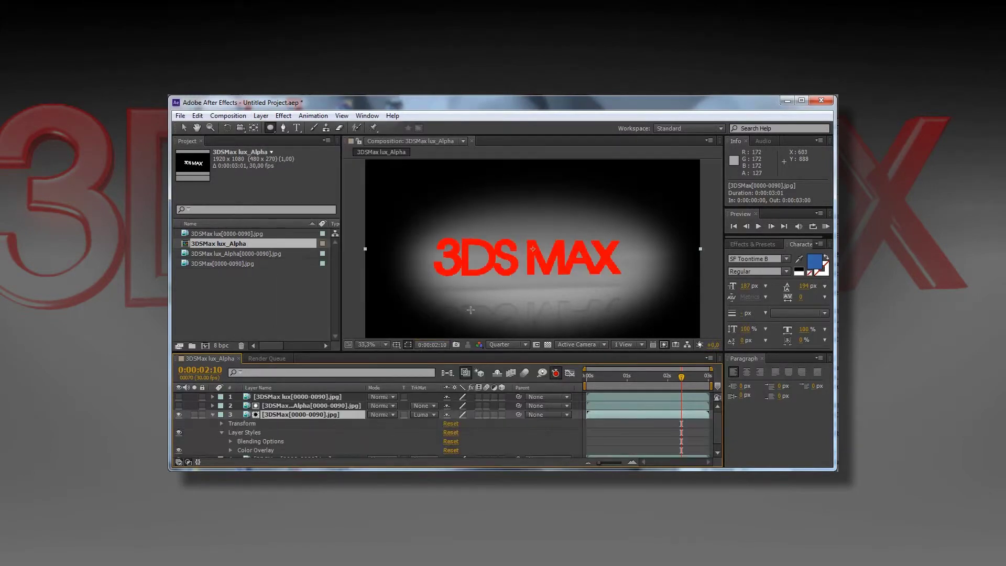
{"action": "scroll", "coordinate": [382, 431], "scroll_direction": "down", "scroll_amount": 1}
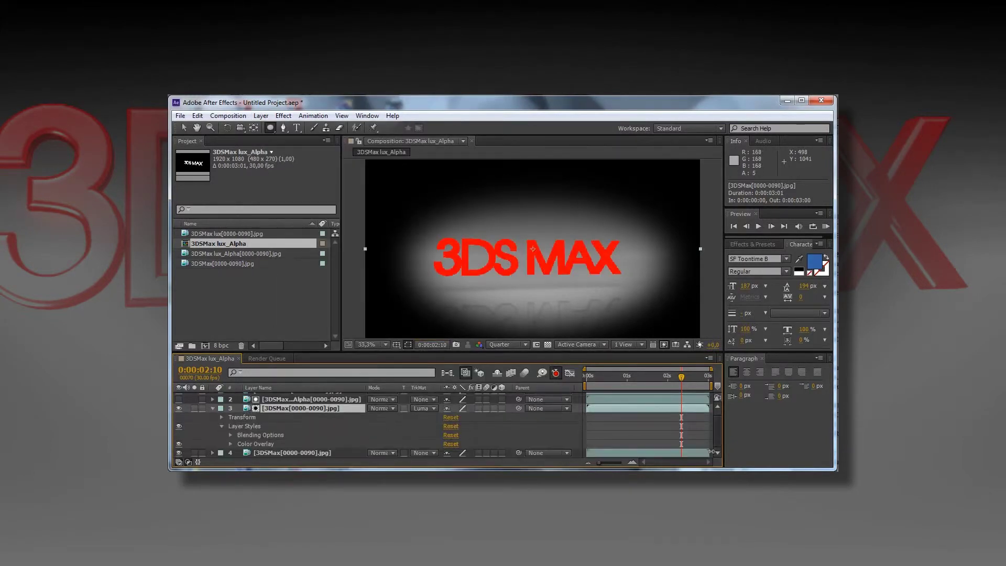
{"action": "left_click", "coordinate": [231, 445]}
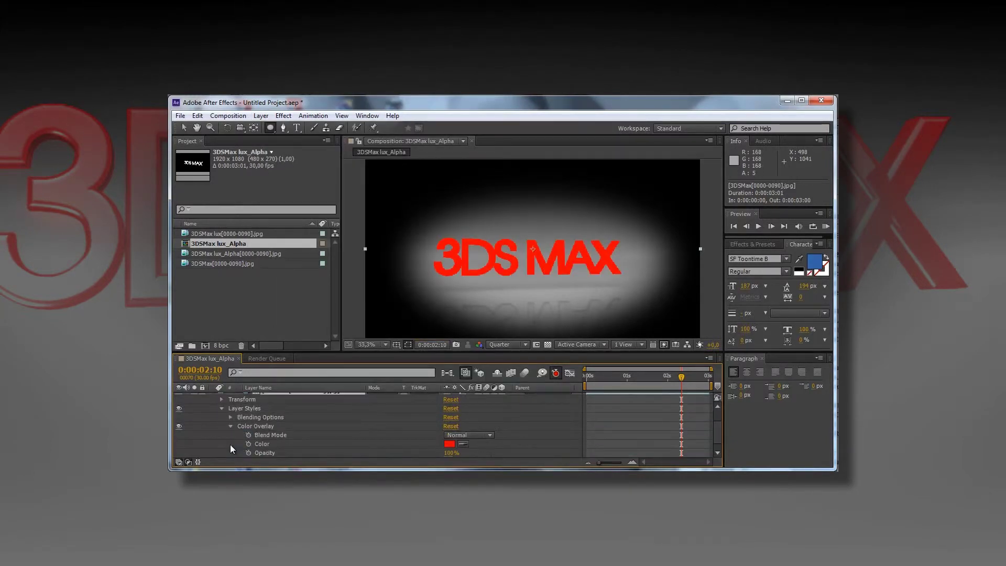
{"action": "left_click", "coordinate": [477, 436]}
{"action": "left_click", "coordinate": [516, 258]}
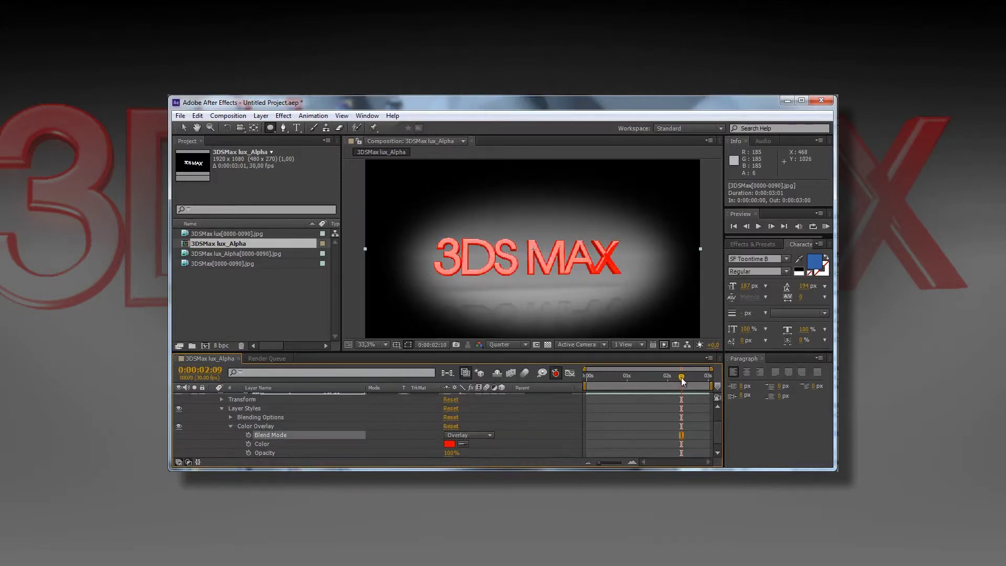
- Preview the red-tinted text, then make the top layer visible again
{"action": "left_click_drag", "start_coordinate": [681, 376], "coordinate": [628, 376]}
{"action": "key", "text": "space"}
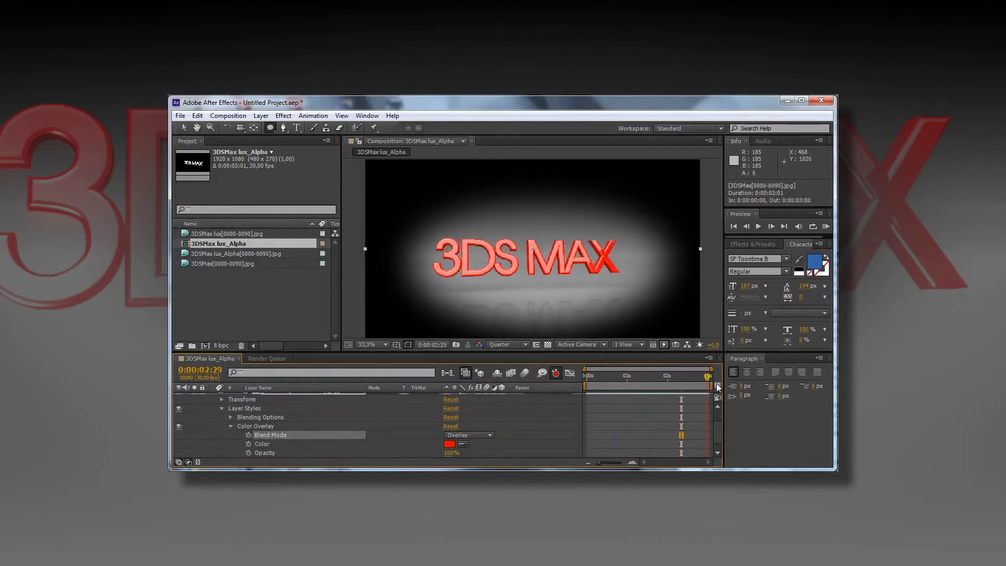
{"action": "scroll", "coordinate": [256, 411], "scroll_direction": "up", "scroll_amount": 2}
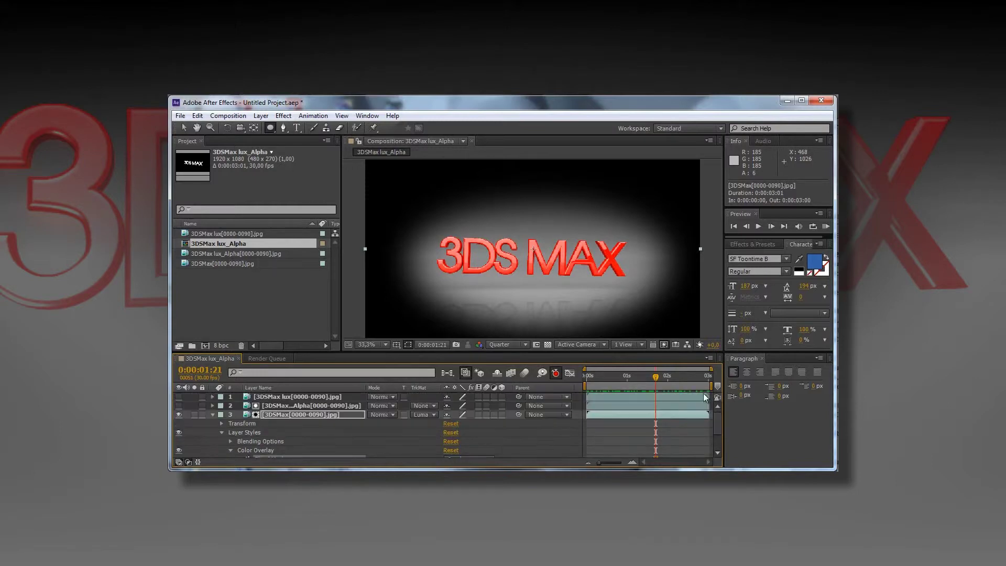
{"action": "left_click", "coordinate": [180, 397]}
- Set the top 3DSMax lux layer's blend mode to Add and preview it
{"action": "left_click", "coordinate": [380, 397]}
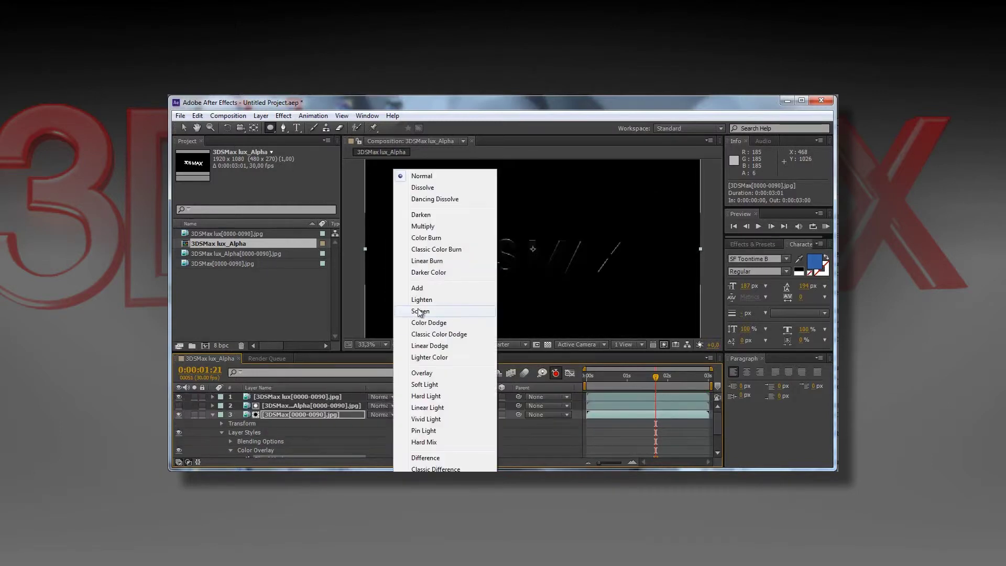
{"action": "left_click", "coordinate": [429, 288]}
{"action": "left_click", "coordinate": [598, 377]}
{"action": "key", "text": "space"}
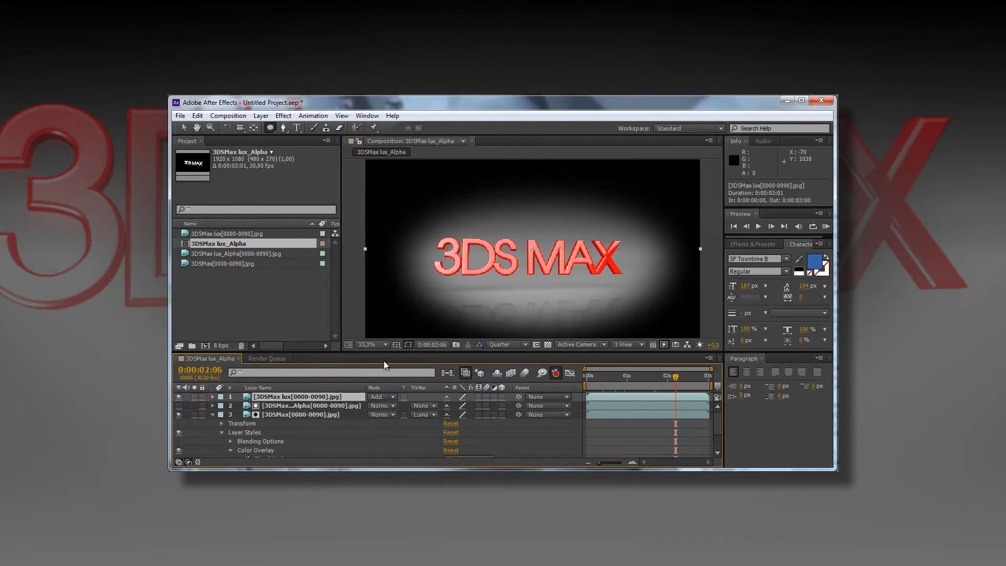
- Apply a Glow effect using A & B colours, orange for Color A and red for Color B
{"action": "left_click", "coordinate": [282, 116]}
{"action": "mouse_move", "coordinate": [300, 338]}
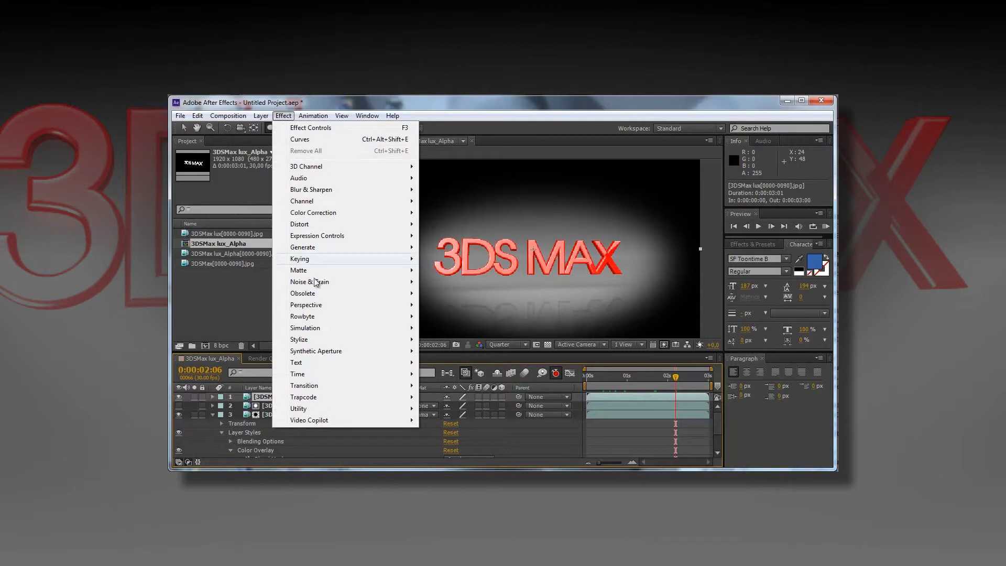
{"action": "left_click", "coordinate": [454, 501]}
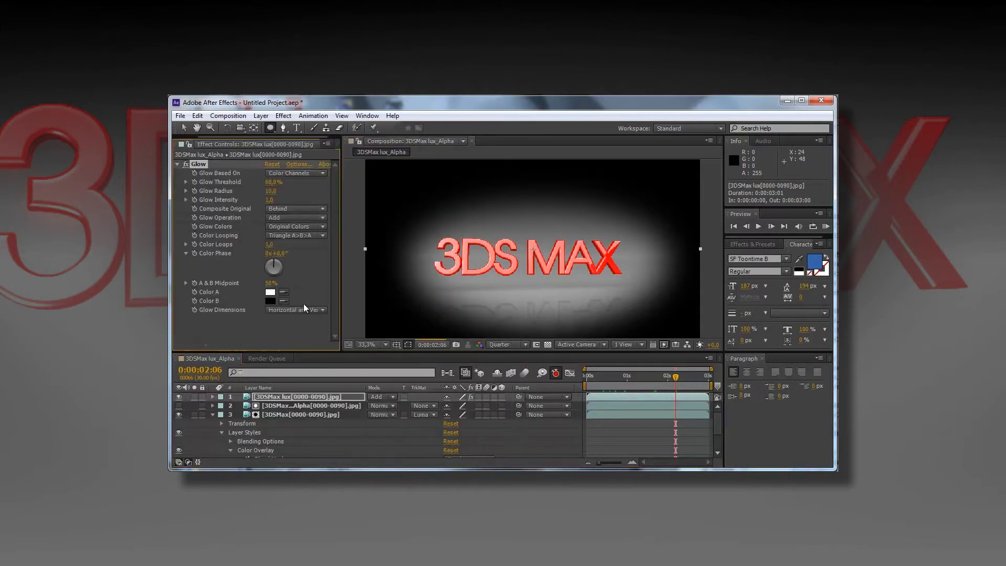
{"action": "left_click", "coordinate": [303, 228]}
{"action": "left_click", "coordinate": [307, 250]}
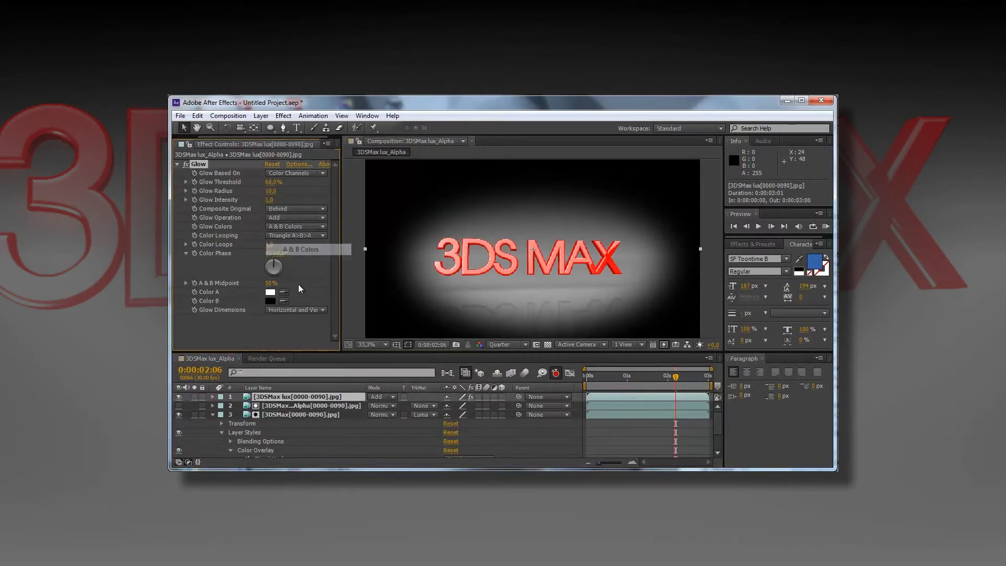
{"action": "left_click", "coordinate": [275, 296]}
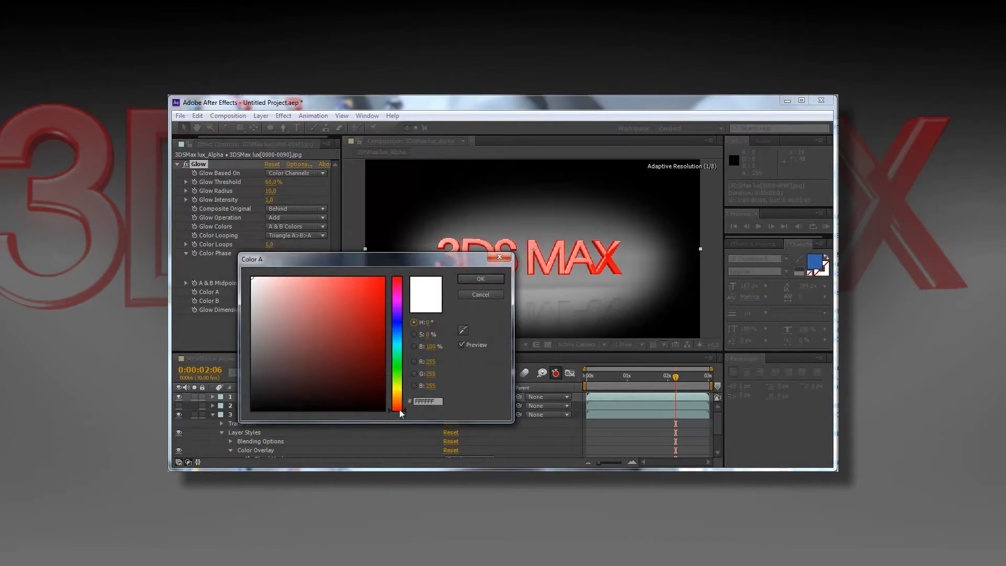
{"action": "left_click_drag", "start_coordinate": [406, 413], "coordinate": [406, 399]}
{"action": "left_click", "coordinate": [355, 277]}
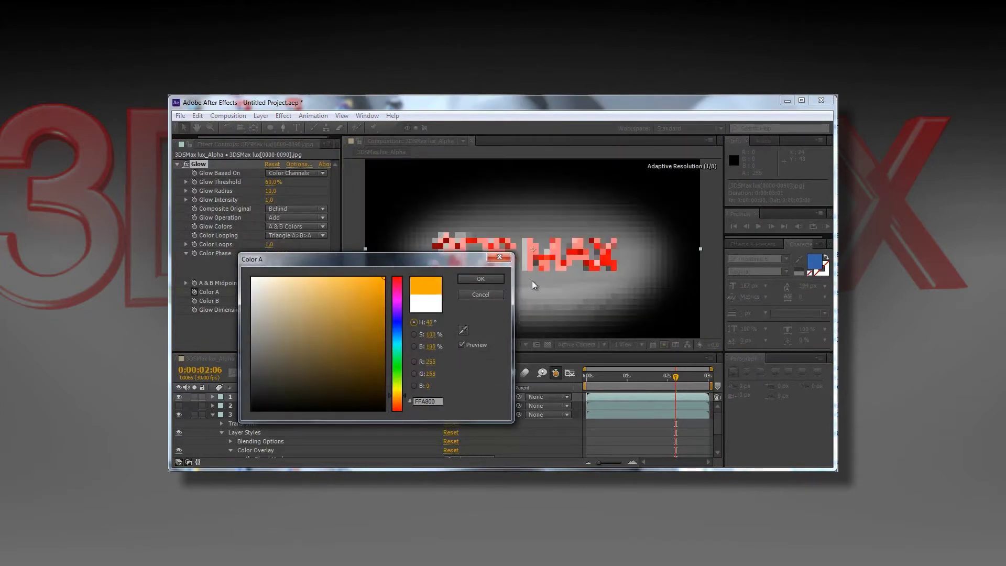
{"action": "left_click", "coordinate": [480, 279]}
{"action": "left_click", "coordinate": [271, 301]}
{"action": "left_click_drag", "start_coordinate": [355, 344], "coordinate": [421, 246]}
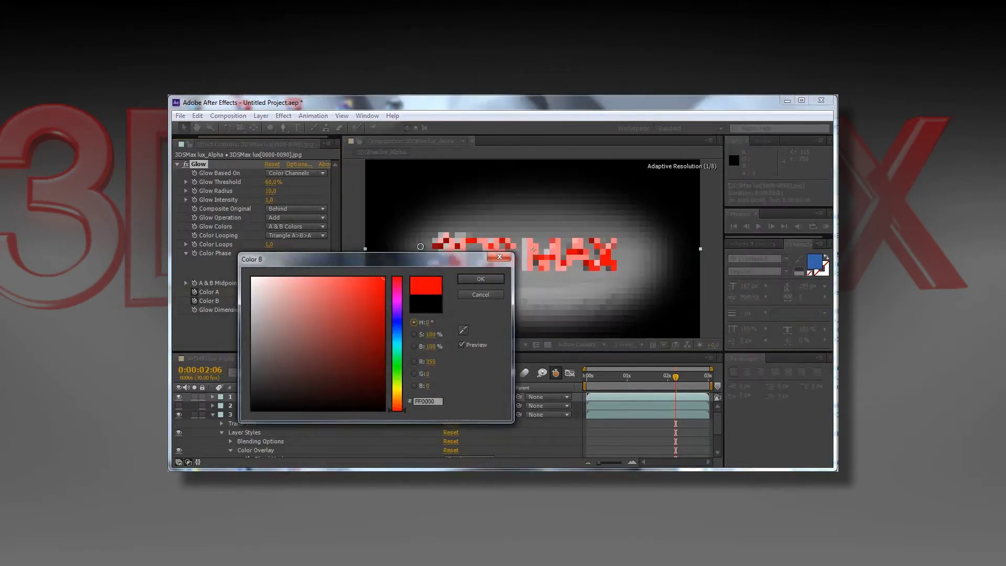
{"action": "left_click", "coordinate": [479, 282]}
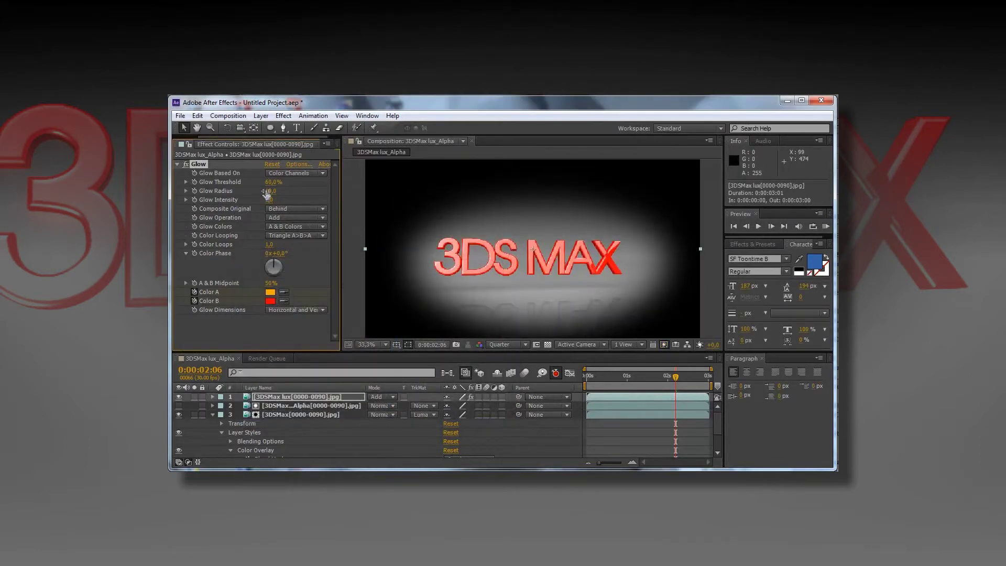
- Lower the Glow Threshold to 11% and preview the finished composition
{"action": "left_click_drag", "start_coordinate": [270, 185], "coordinate": [212, 192]}
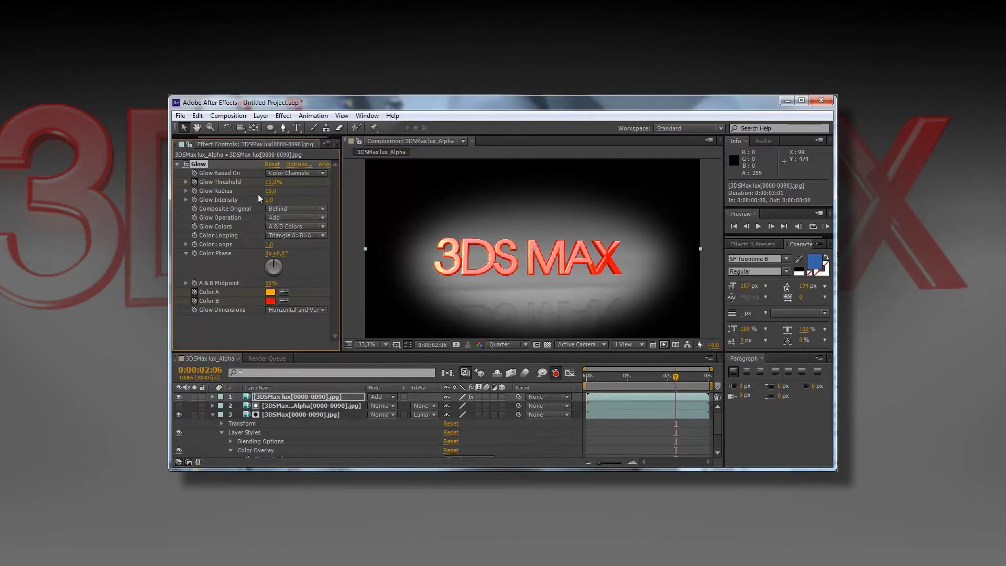
{"action": "left_click_drag", "start_coordinate": [676, 377], "coordinate": [586, 377]}
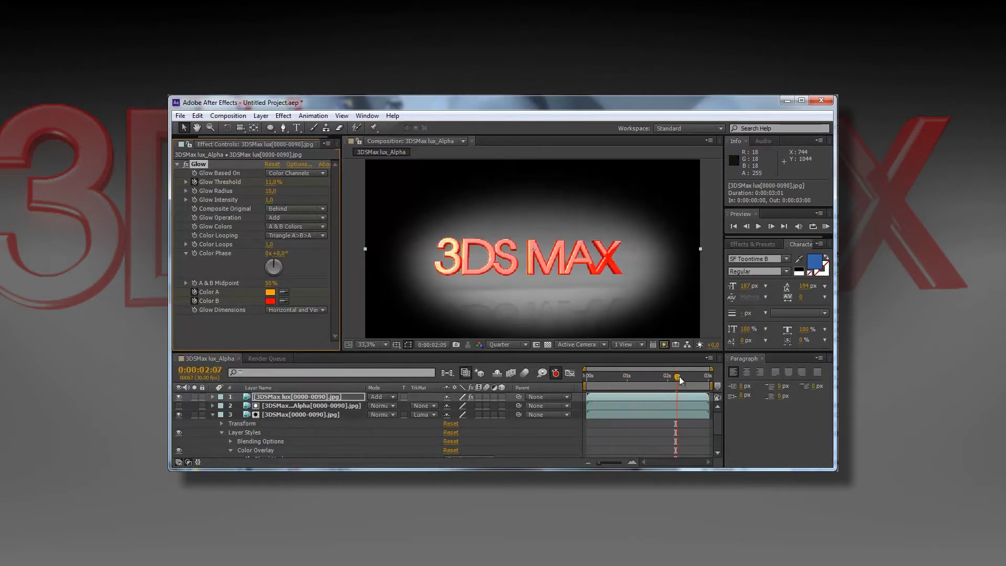
{"action": "key", "text": "space"}
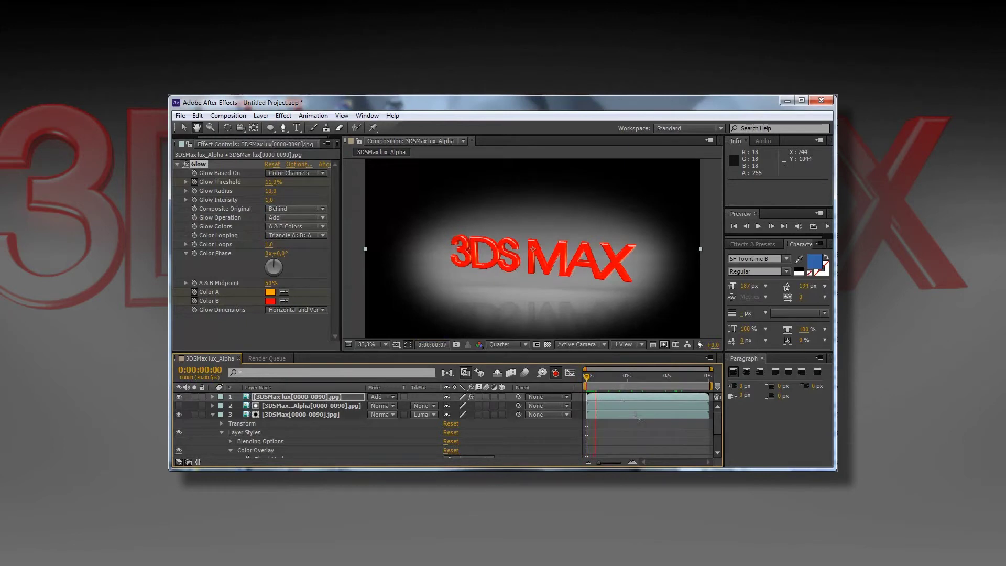